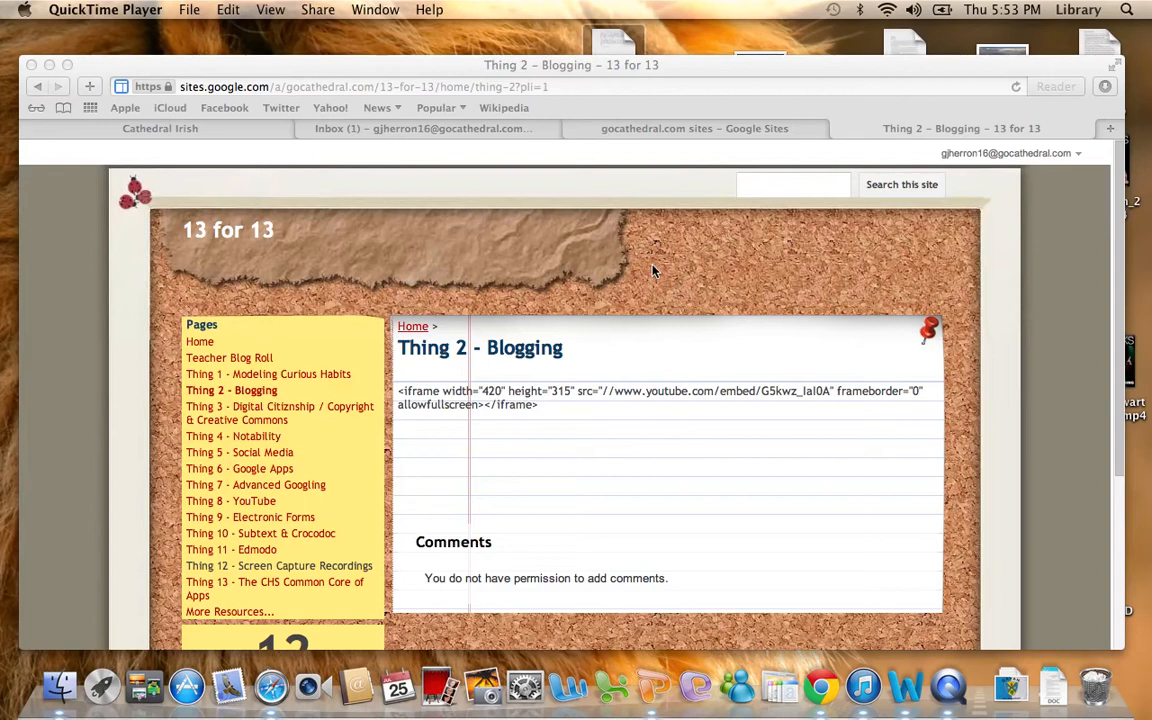
Switch to the open school mail inbox and go from there to Blogger among the additional Google services.
left_click(488, 136)
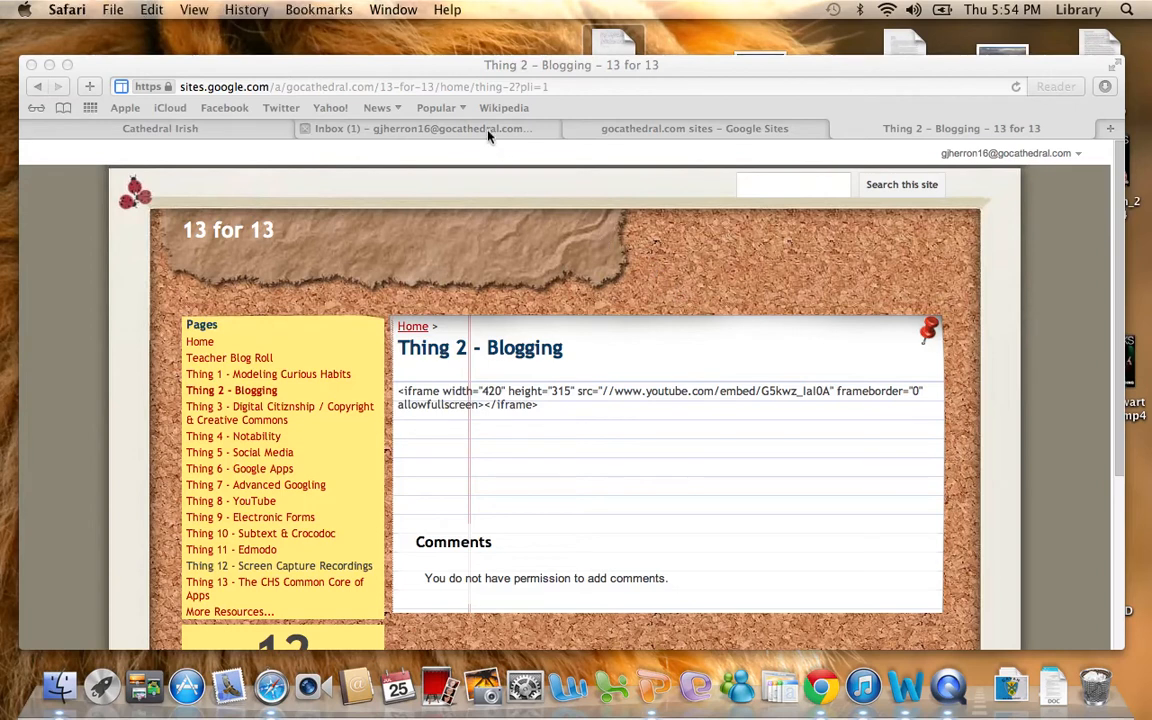
left_click(488, 131)
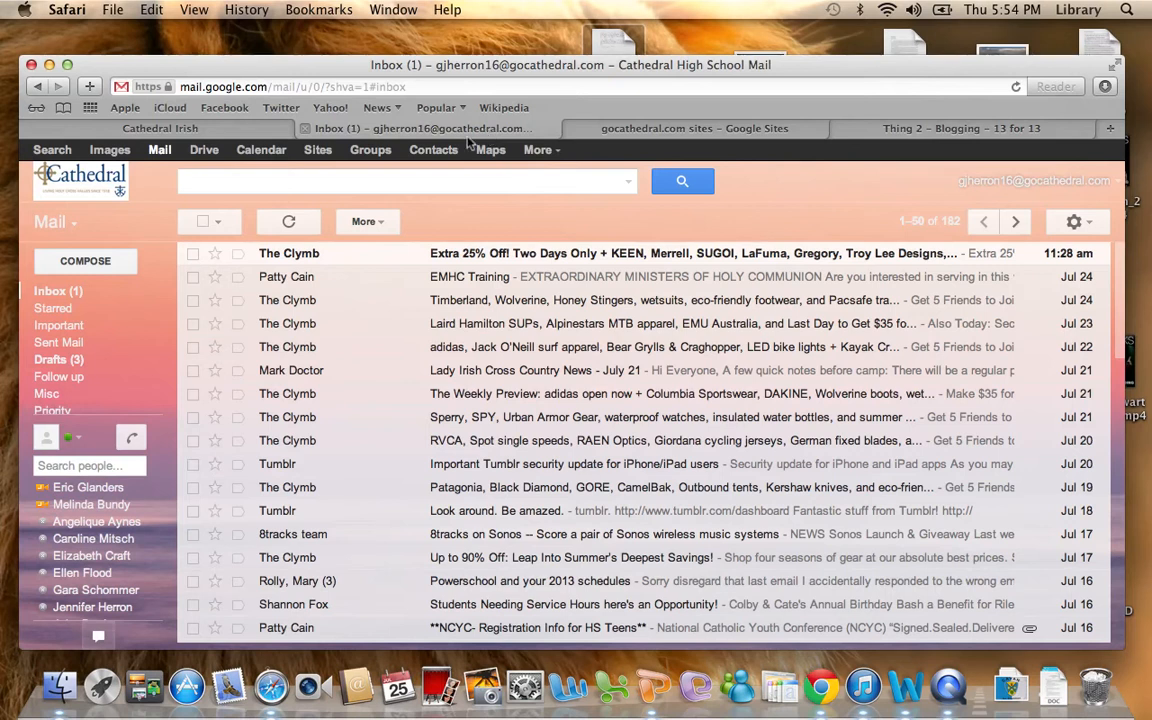
left_click(541, 155)
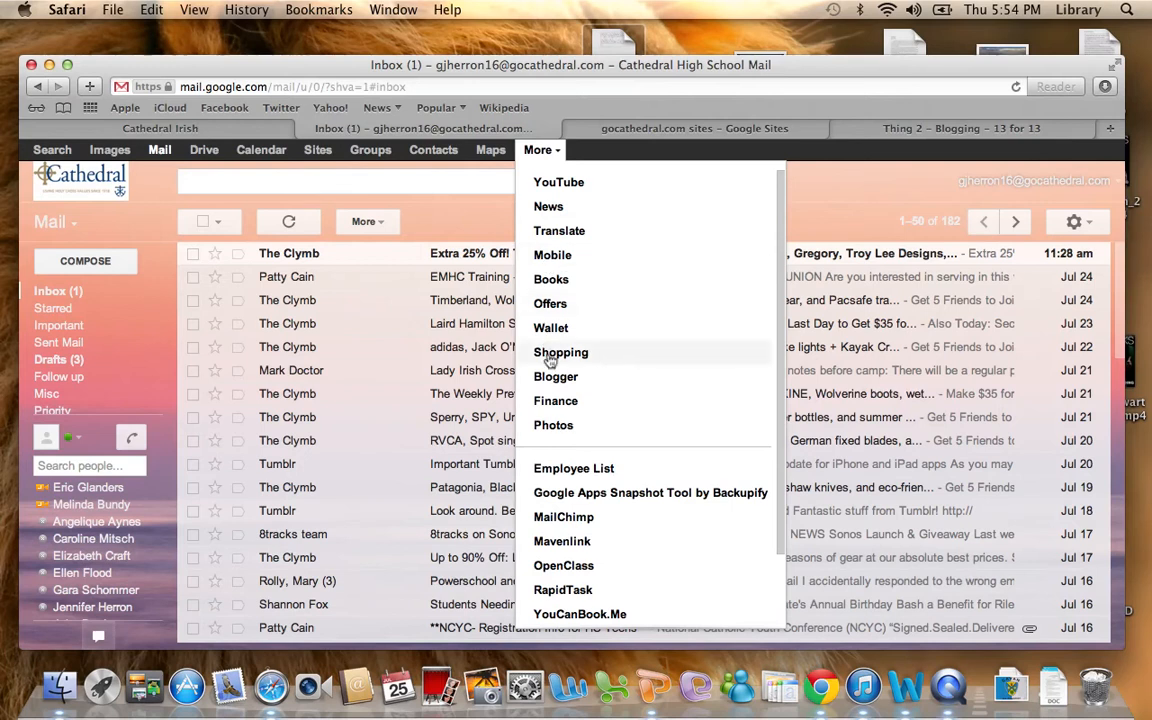
left_click(558, 378)
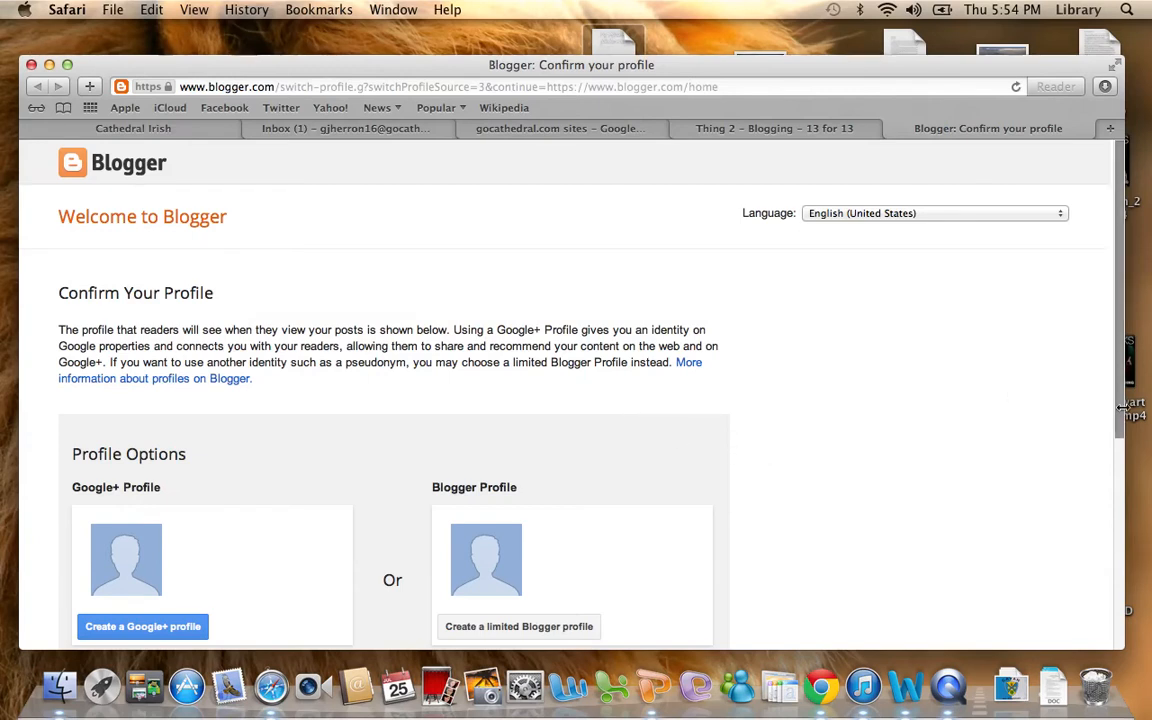
Choose a limited Blogger profile and enter the owner's full name as its display name.
scroll(1112, 410, "down", 1)
scroll(1120, 436, "down", 2)
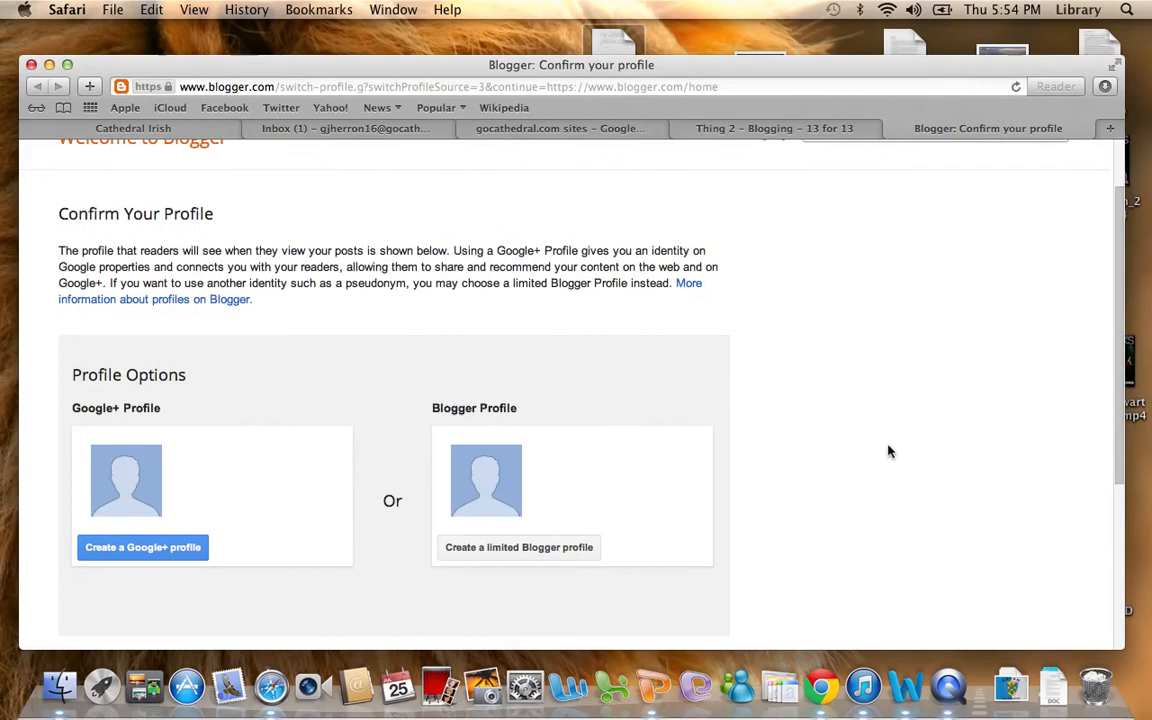
left_click(512, 547)
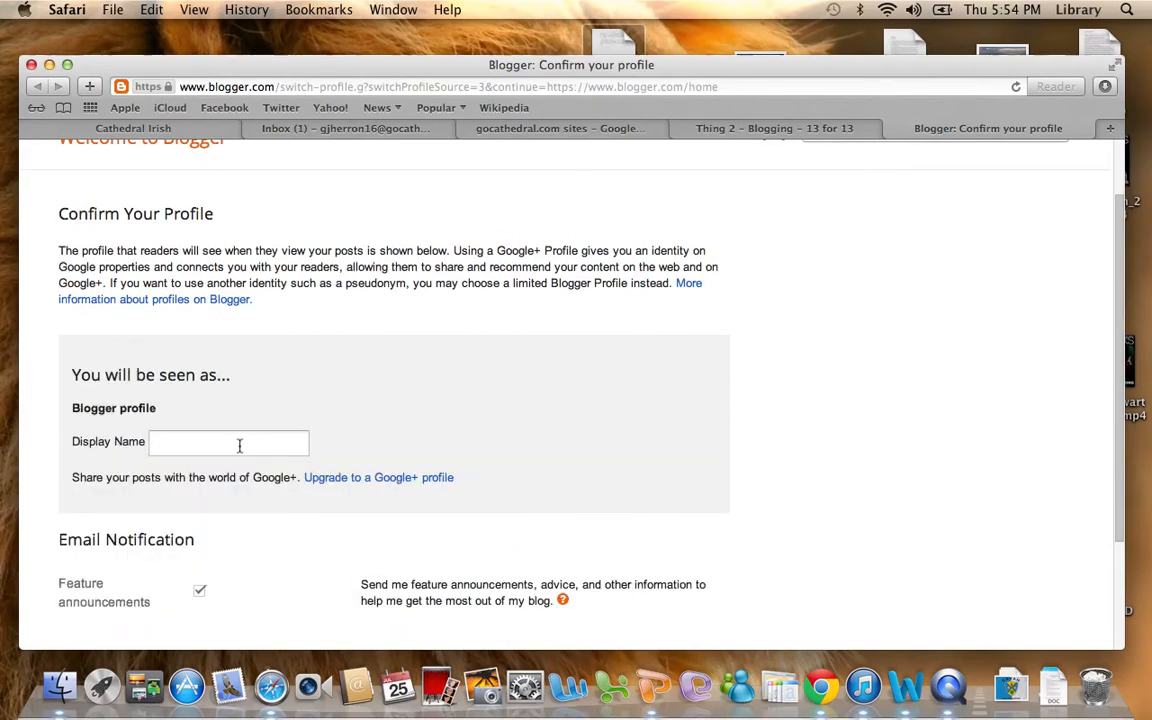
left_click(170, 445)
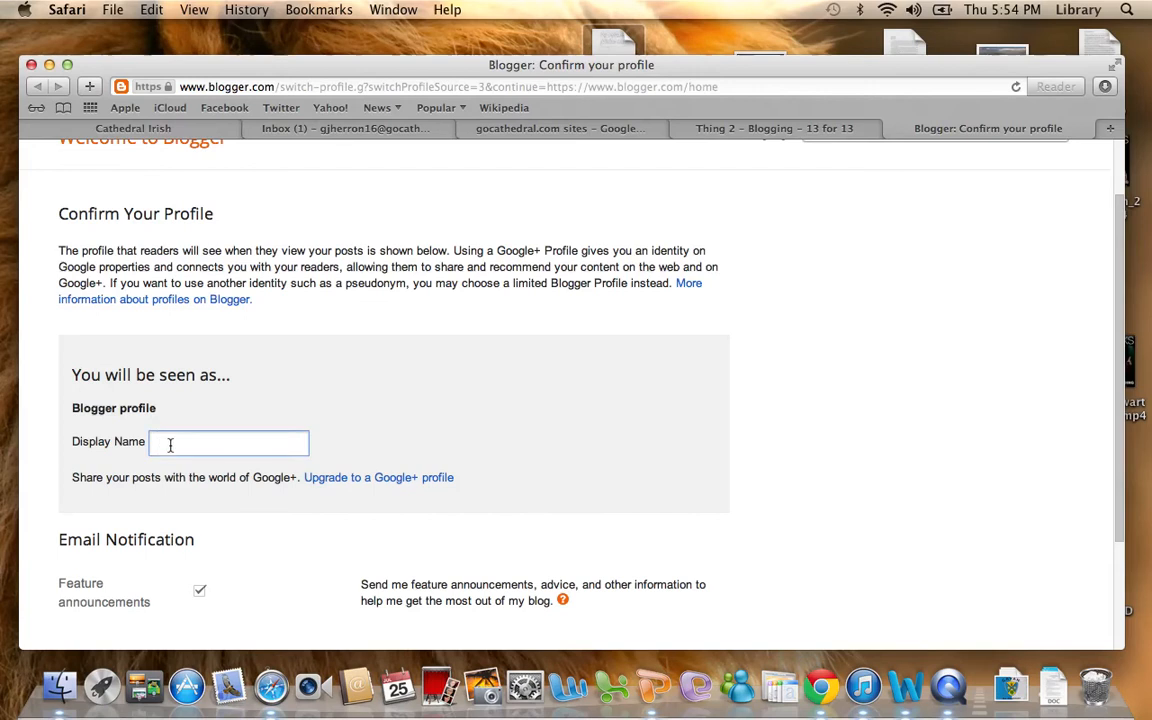
type("Jenny Herron")
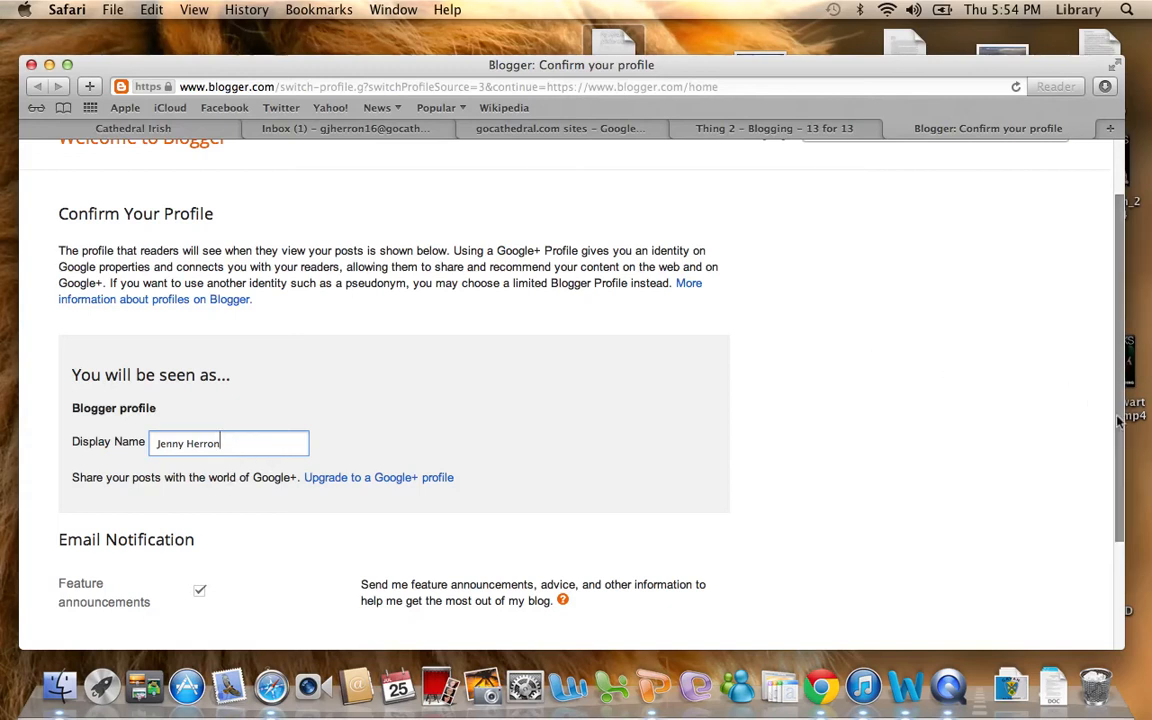
Turn off feature announcement e-mails and continue to Blogger.
scroll(1122, 430, "down", 1)
scroll(1122, 430, "down", 2)
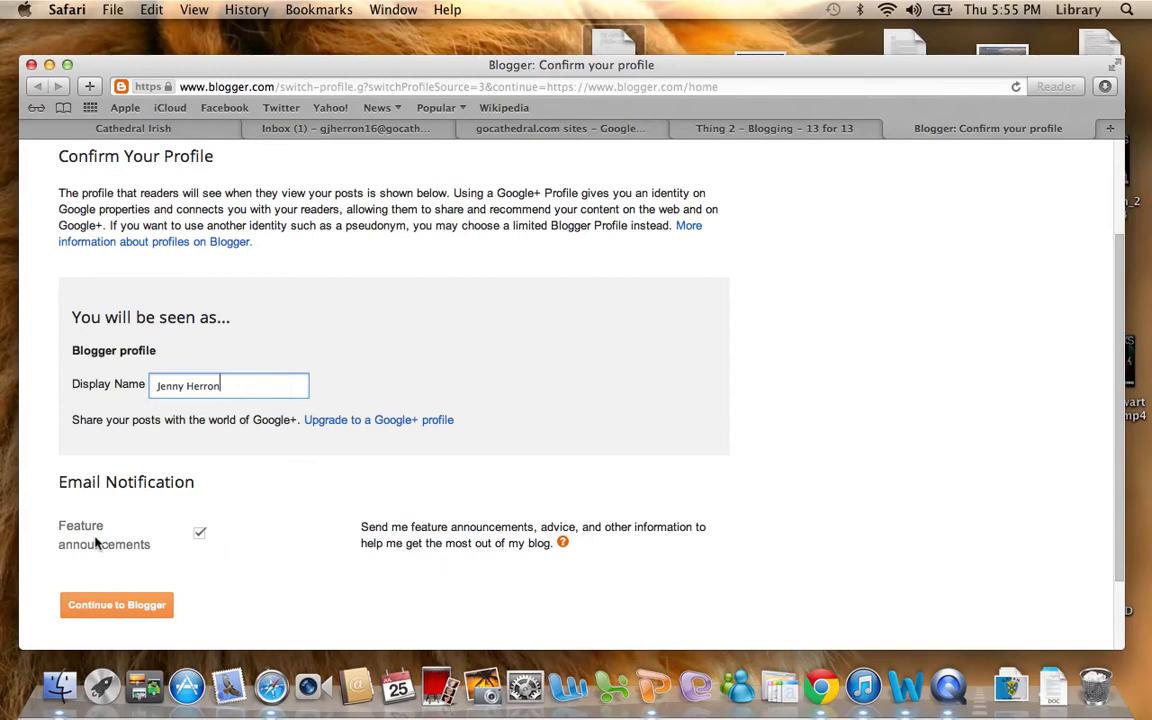
left_click(199, 535)
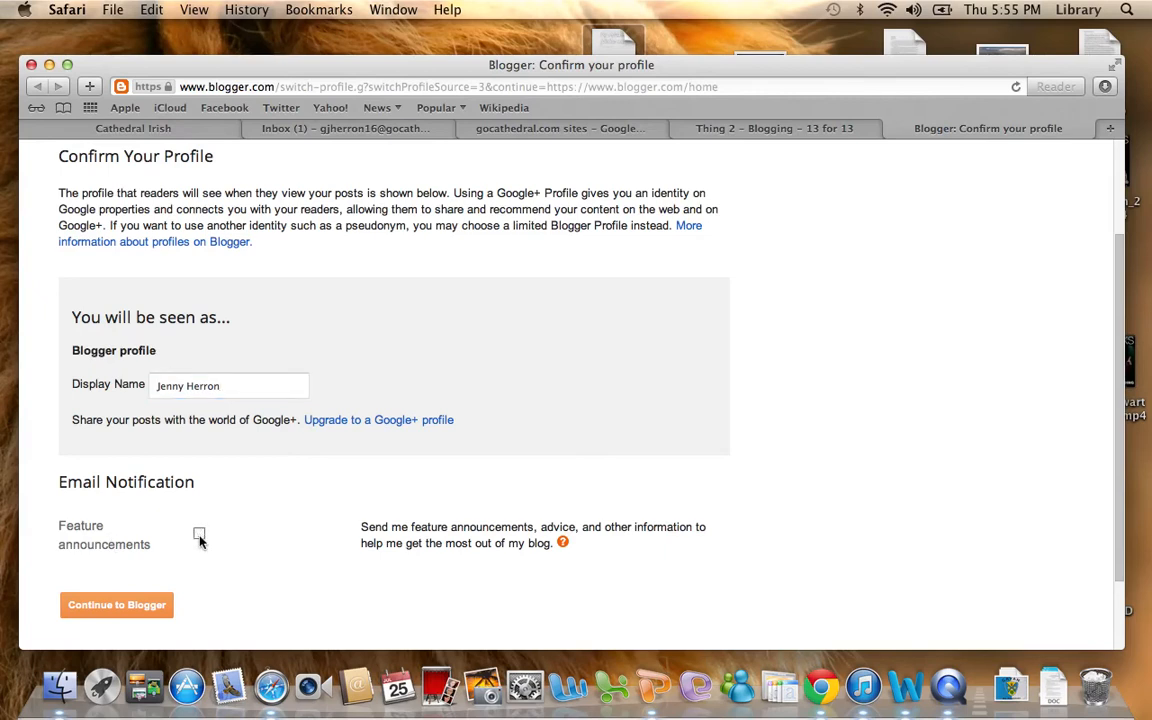
left_click(116, 605)
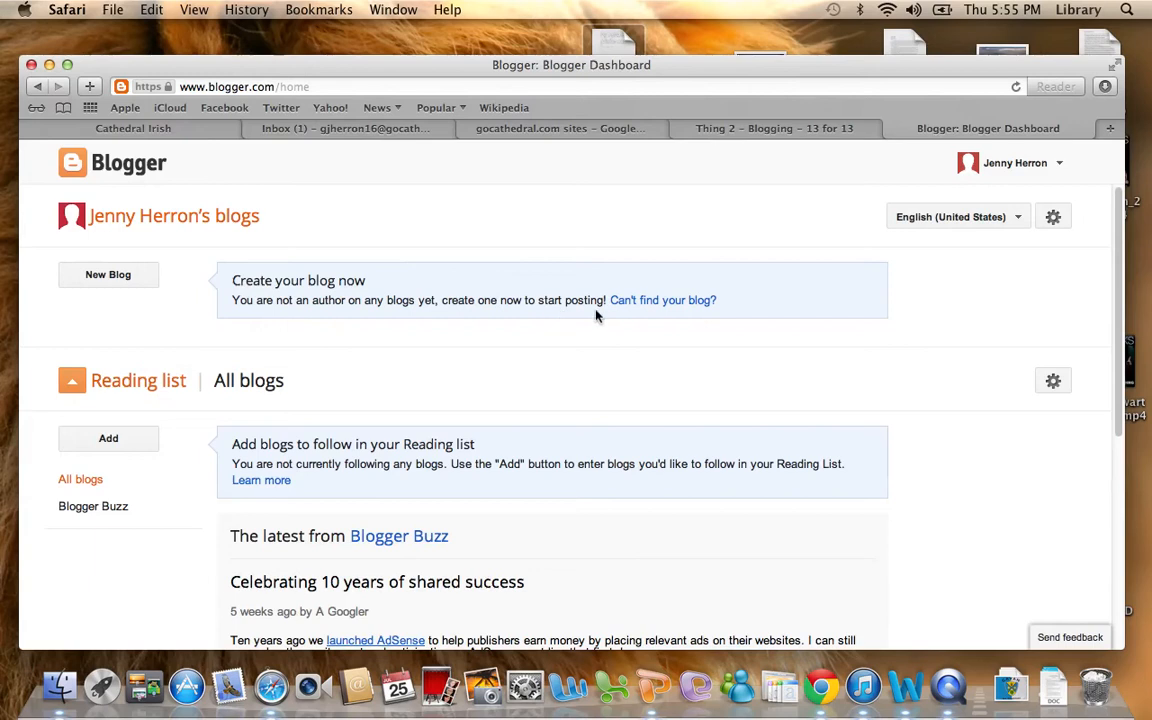
Start a new blog and title it "13 for 13 experience".
left_click(133, 279)
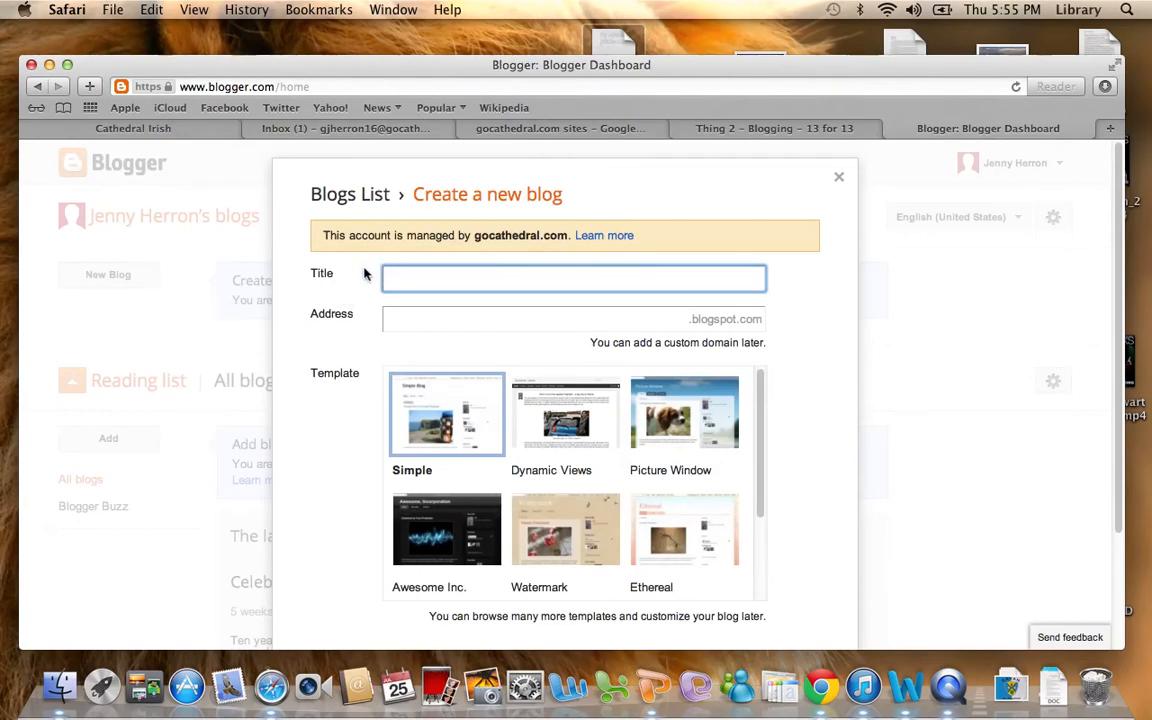
type("13 for 13 expe")
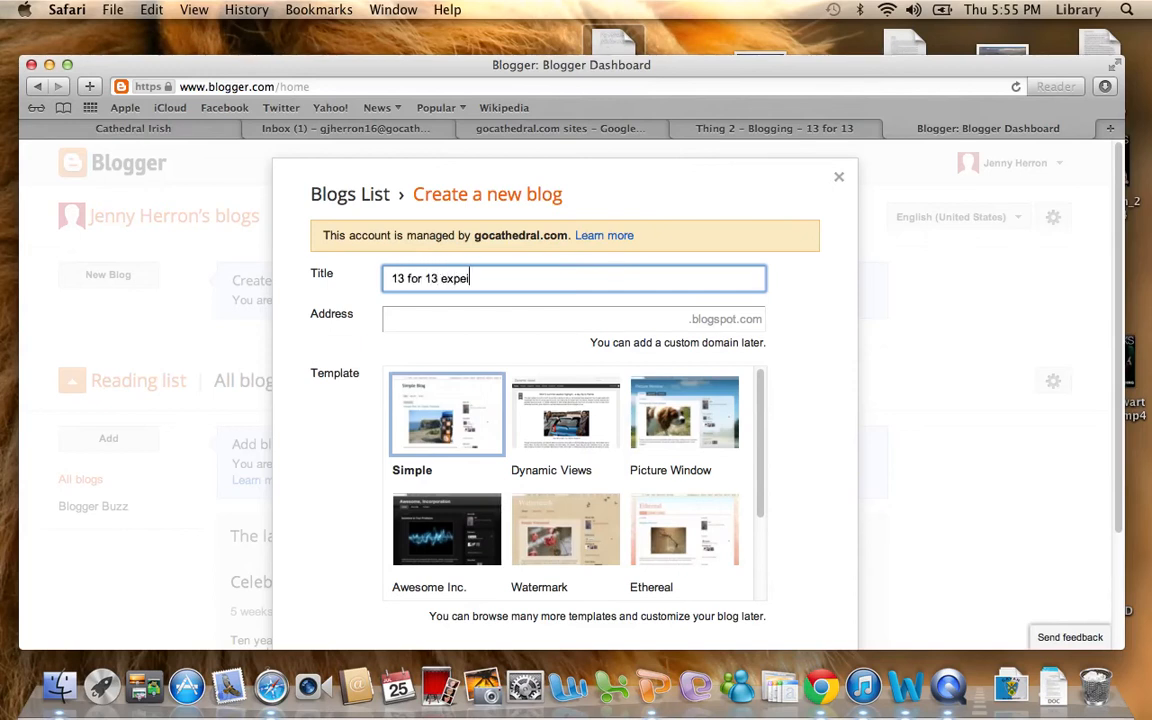
type("rience")
Set the new blog's blogspot.com address to the owner's first name followed by "s13experience".
left_click(561, 318)
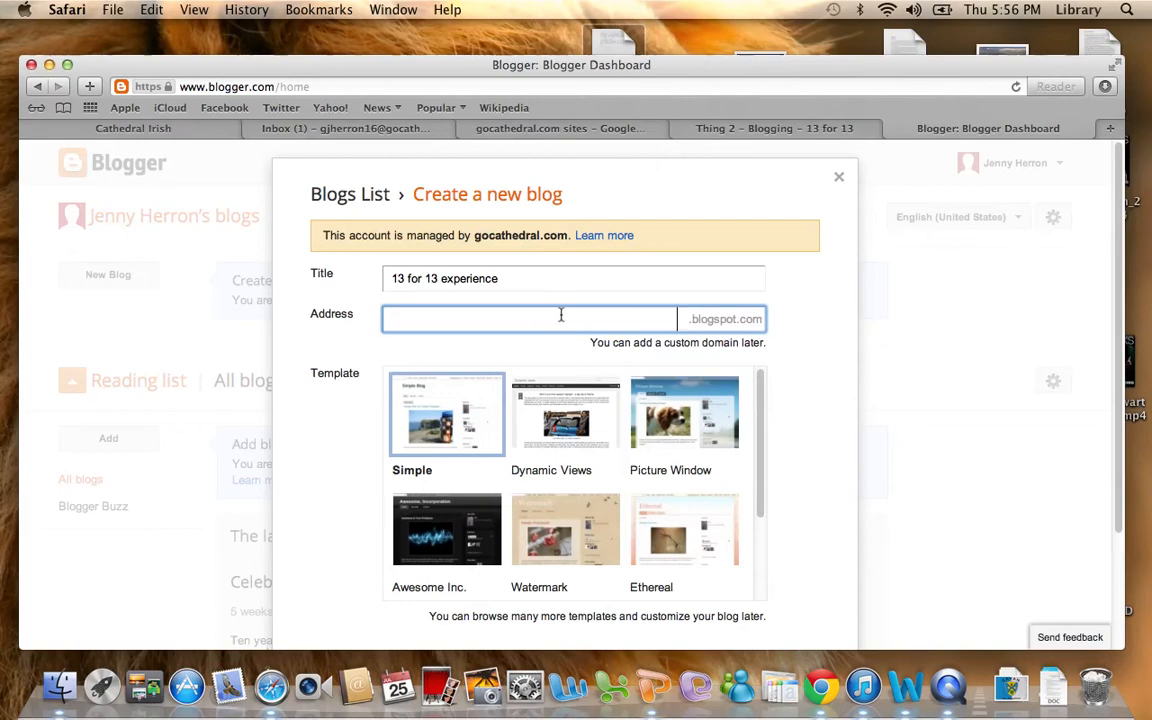
type("Jennys")
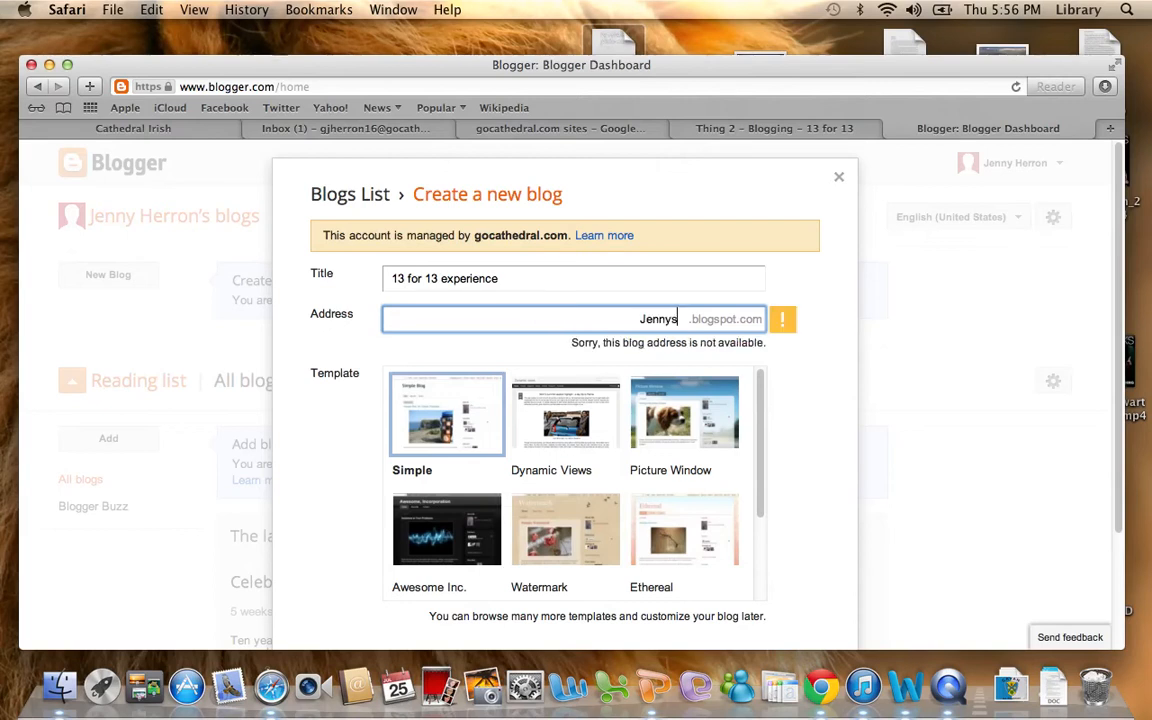
type("13for13")
key("BackSpace")
key("BackSpace")
key("BackSpace")
key("BackSpace")
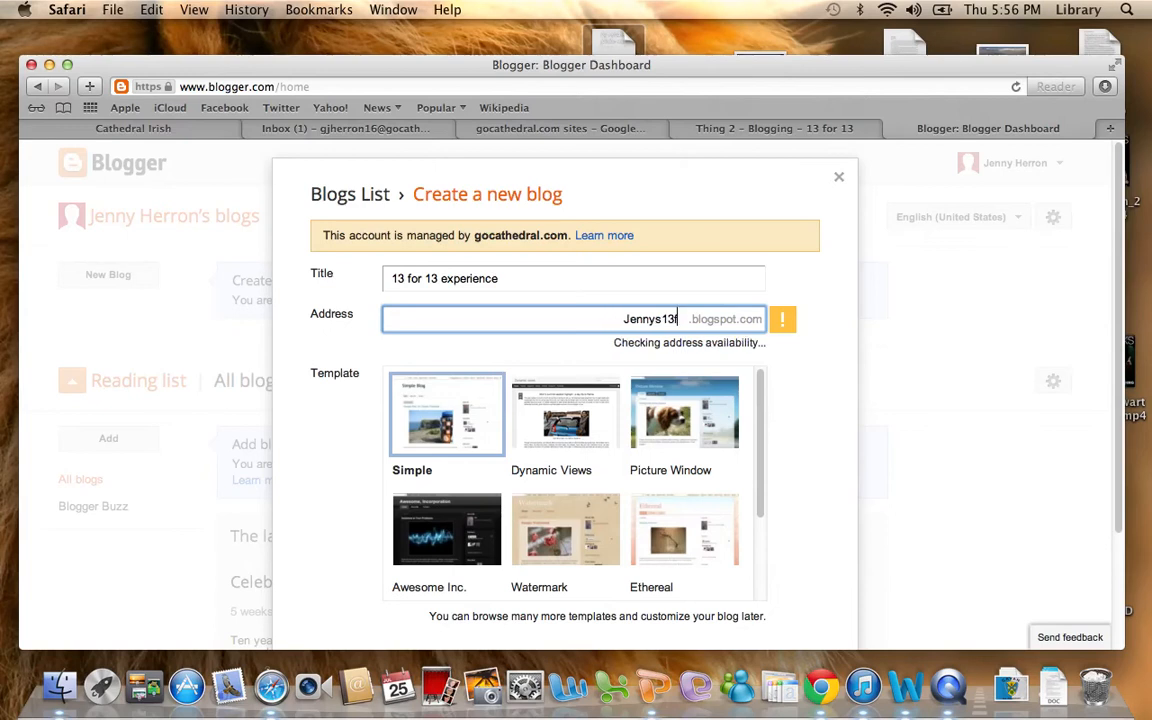
key("BackSpace")
key("BackSpace")
key("BackSpace")
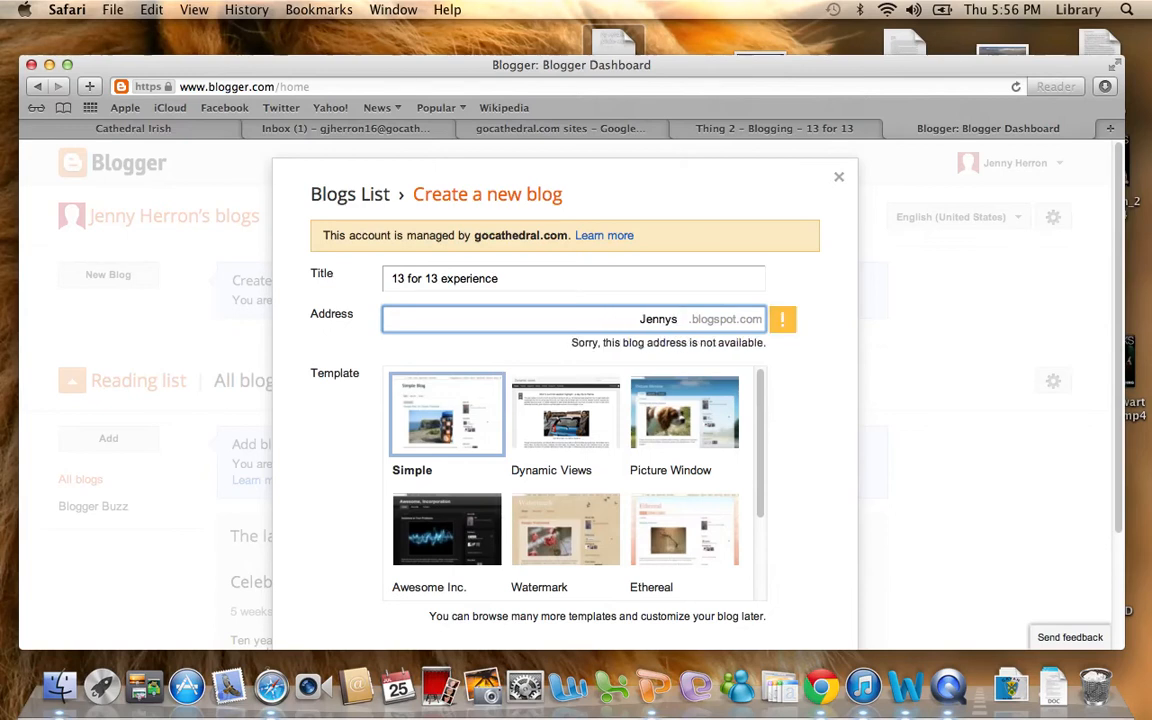
type("13exp")
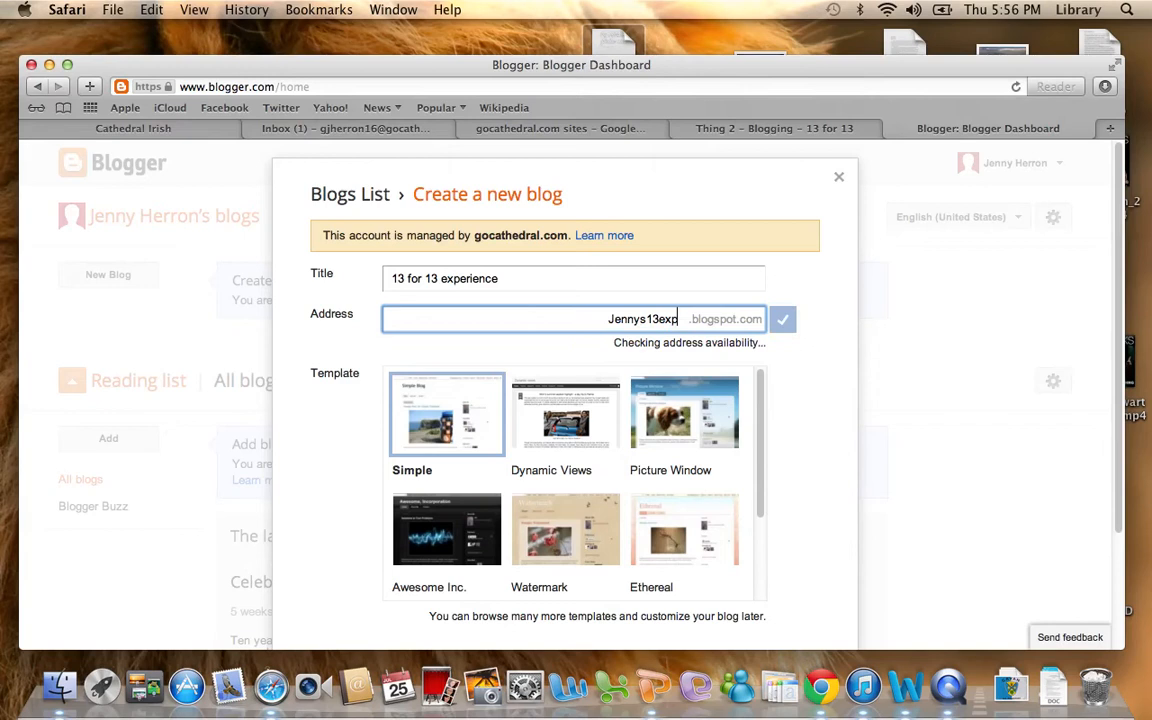
type("erience")
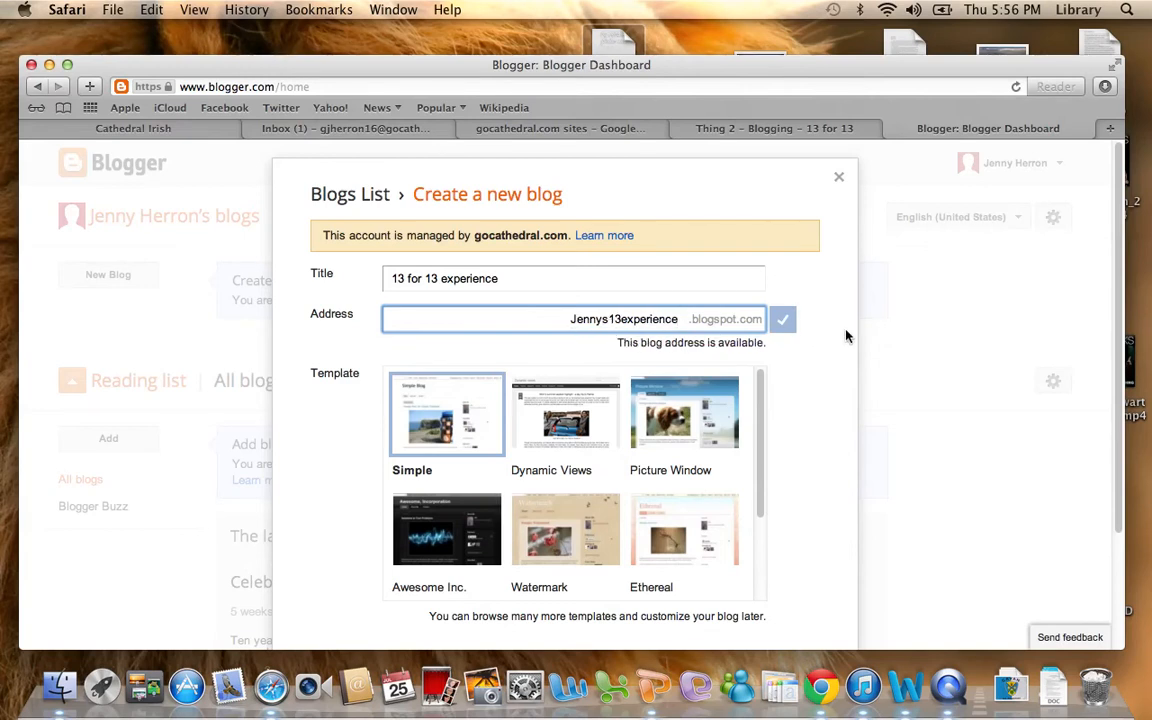
Look through the available templates, keep Simple and create the blog.
left_click(763, 438)
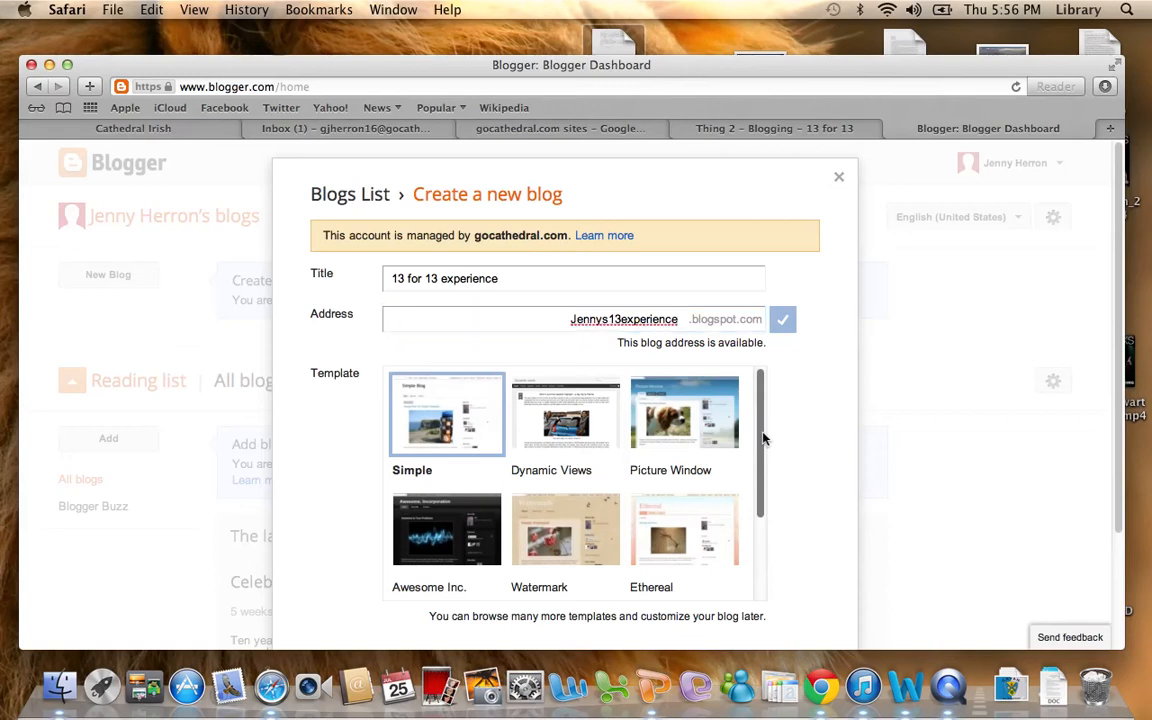
left_click_drag(763, 438, 760, 520)
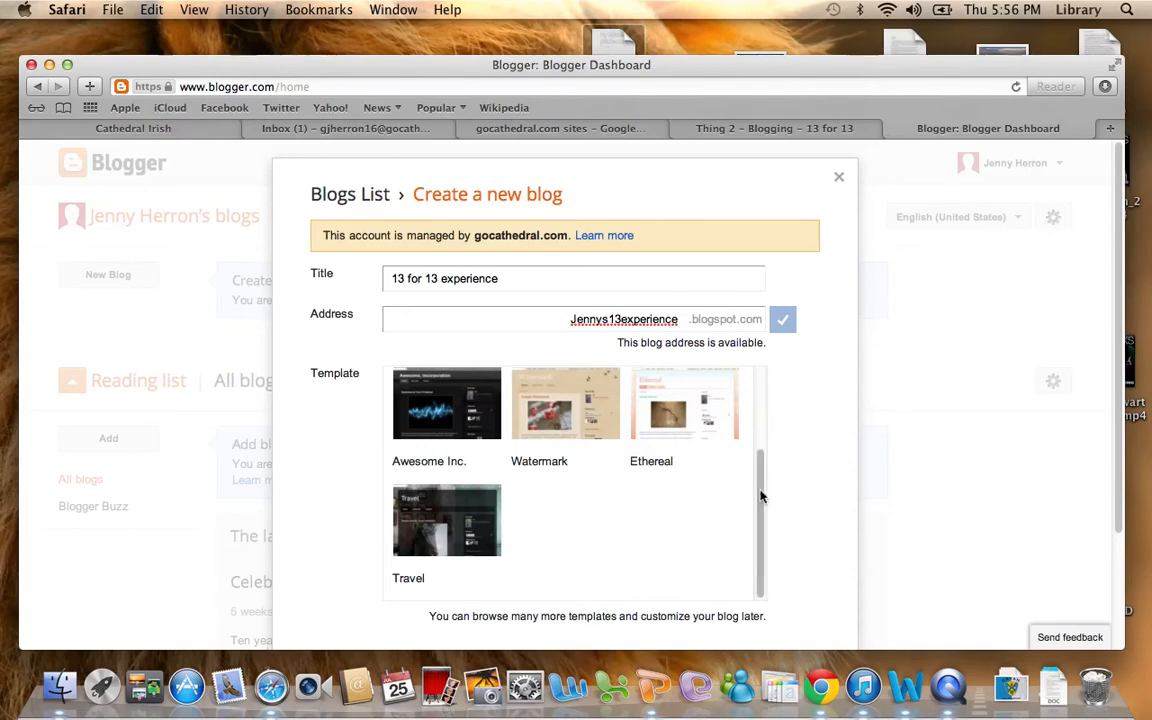
left_click_drag(763, 500, 781, 375)
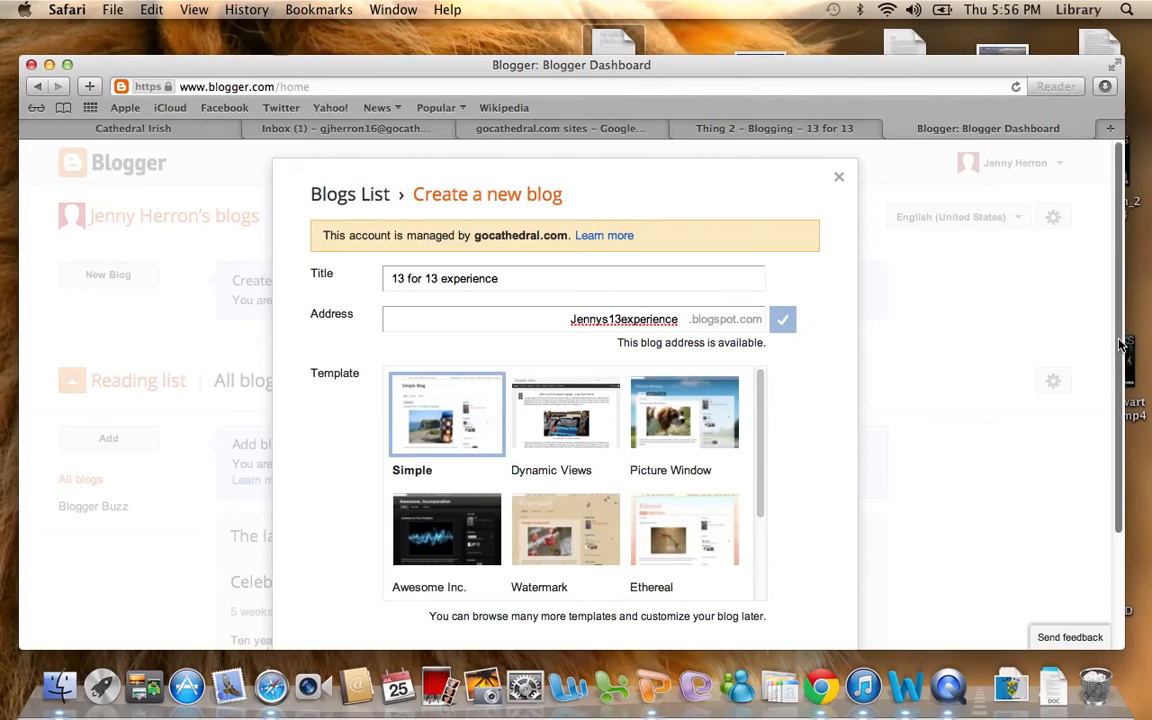
scroll(1008, 388, "down", 3)
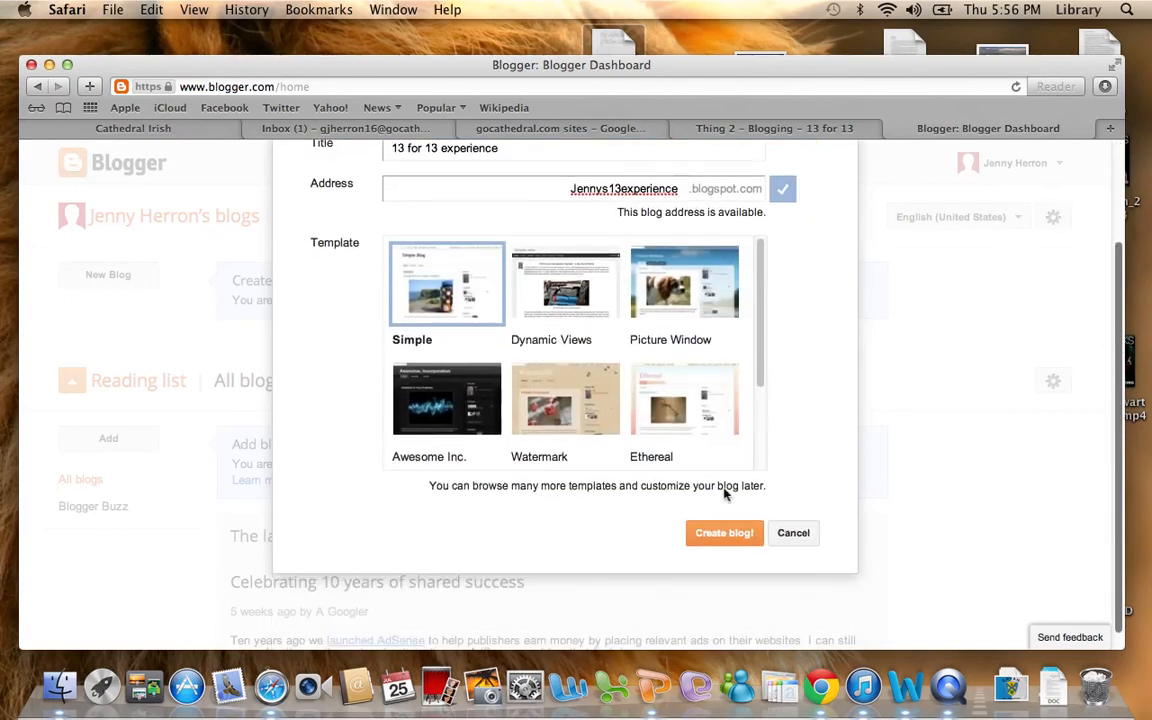
left_click(726, 539)
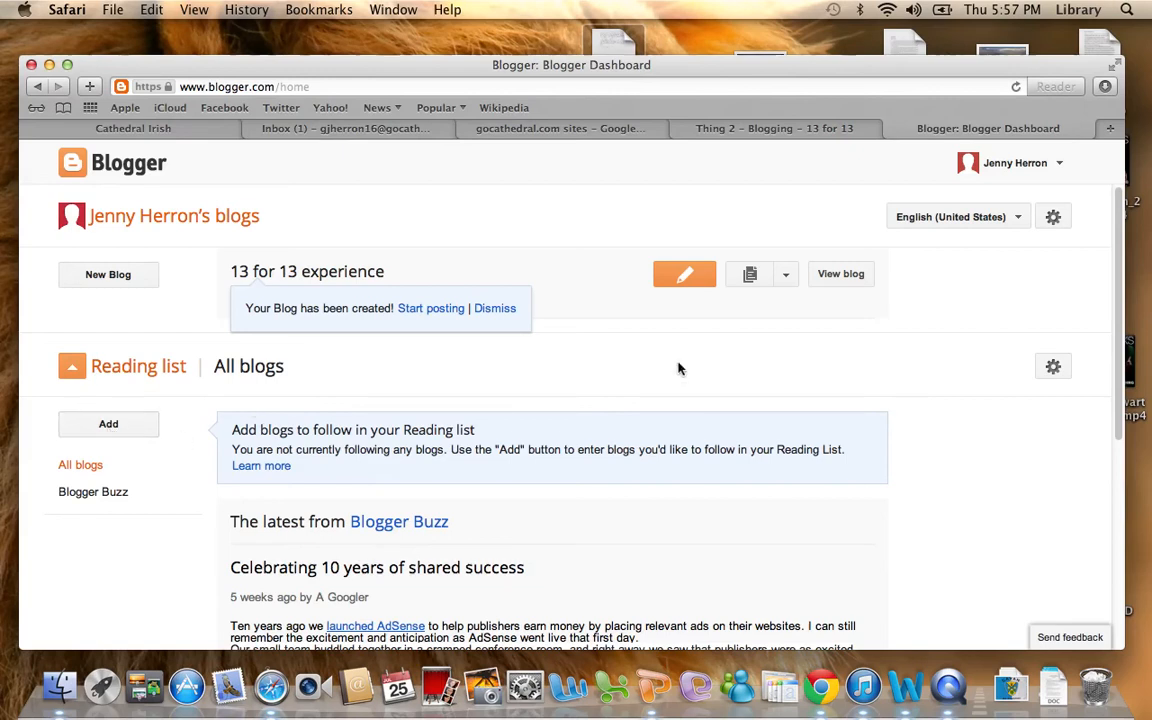
Start a new post in the "13 for 13 experience" blog, dismiss the Google+ notice and title the post "Notability experience".
left_click(690, 277)
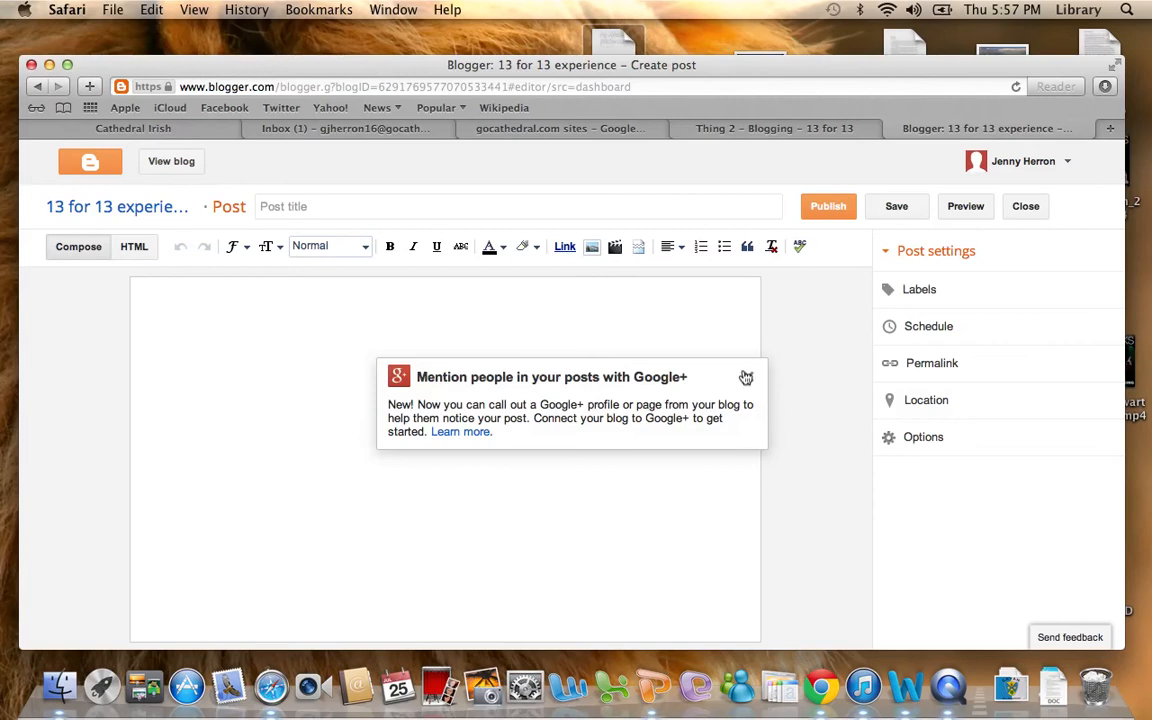
left_click(748, 377)
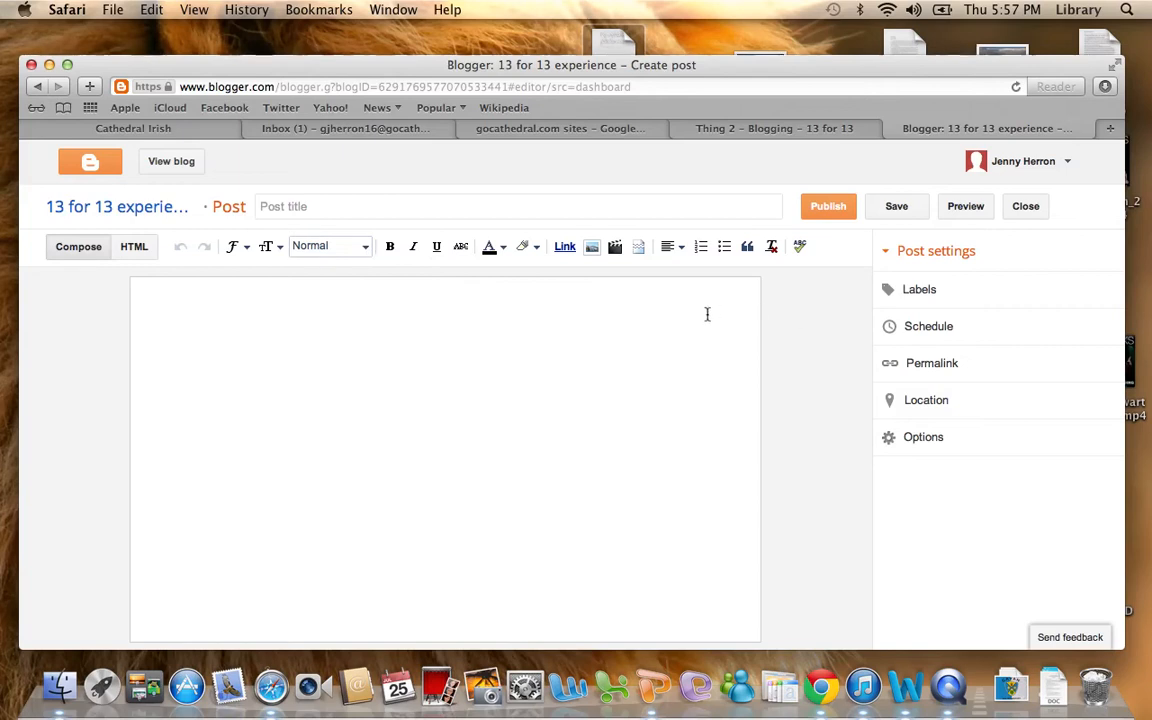
left_click(347, 205)
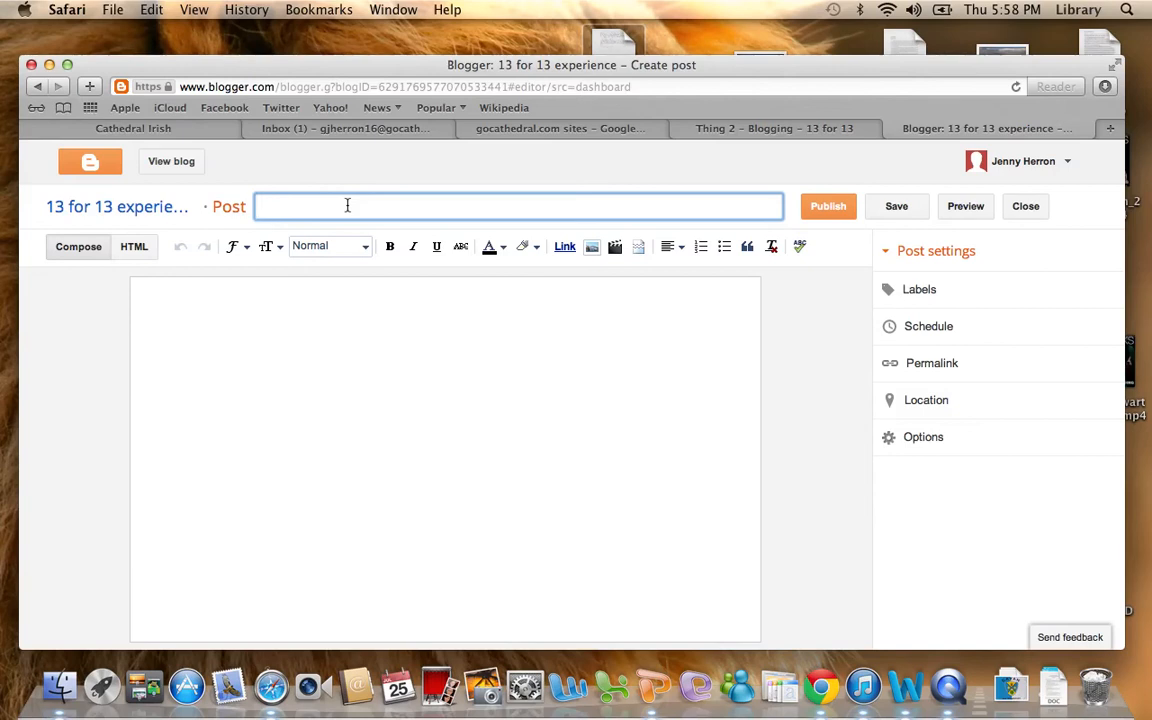
type("Notability experience")
Write the post's first line: "I watched the video about Notability and learned a lot. One question I had was...".
left_click(156, 317)
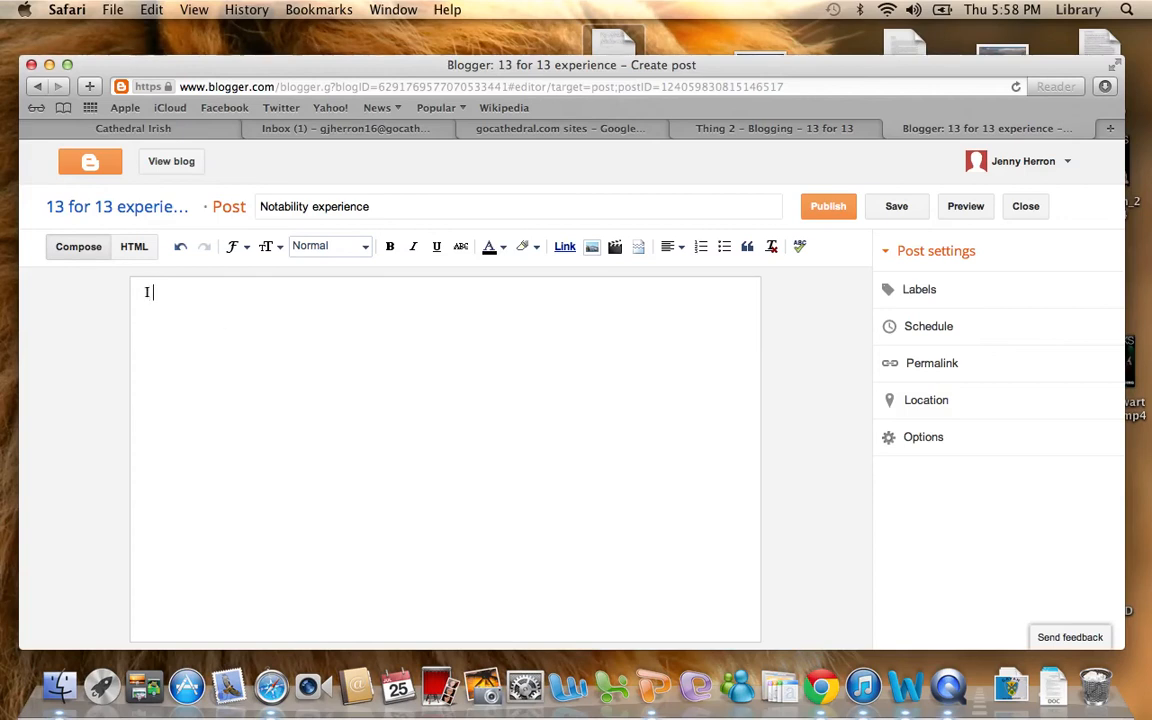
type("watched the vido")
key("BackSpace")
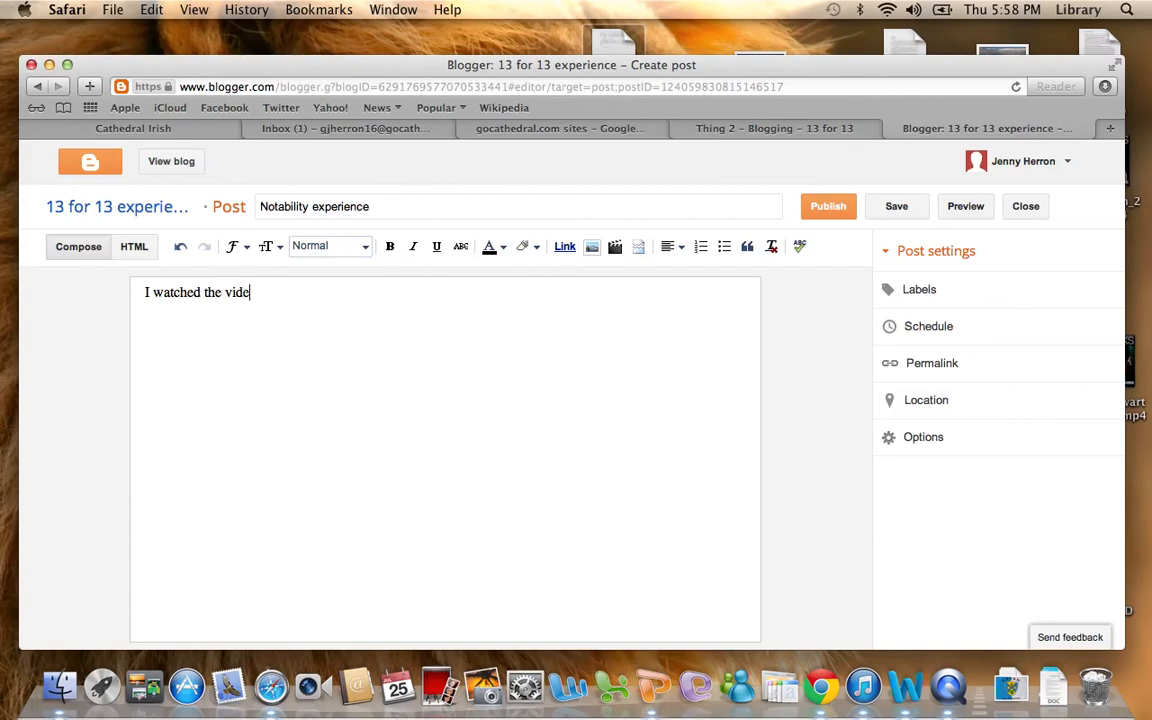
type("eo about Notabili")
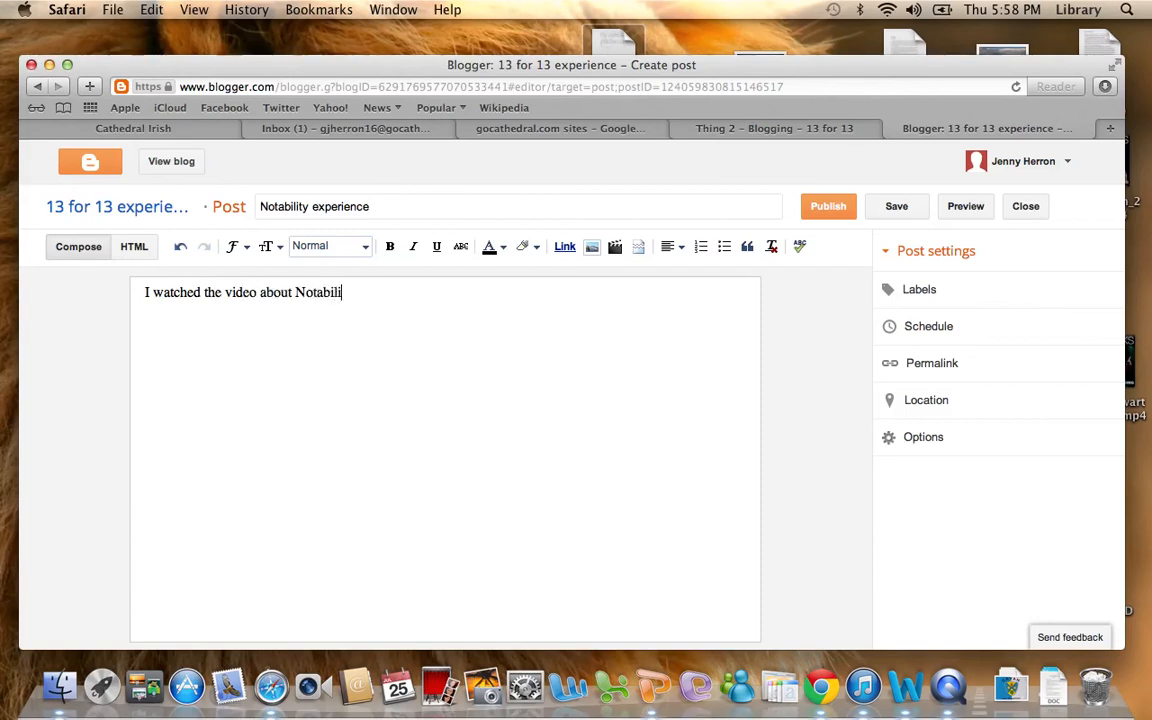
type("ty and learned a lot. ")
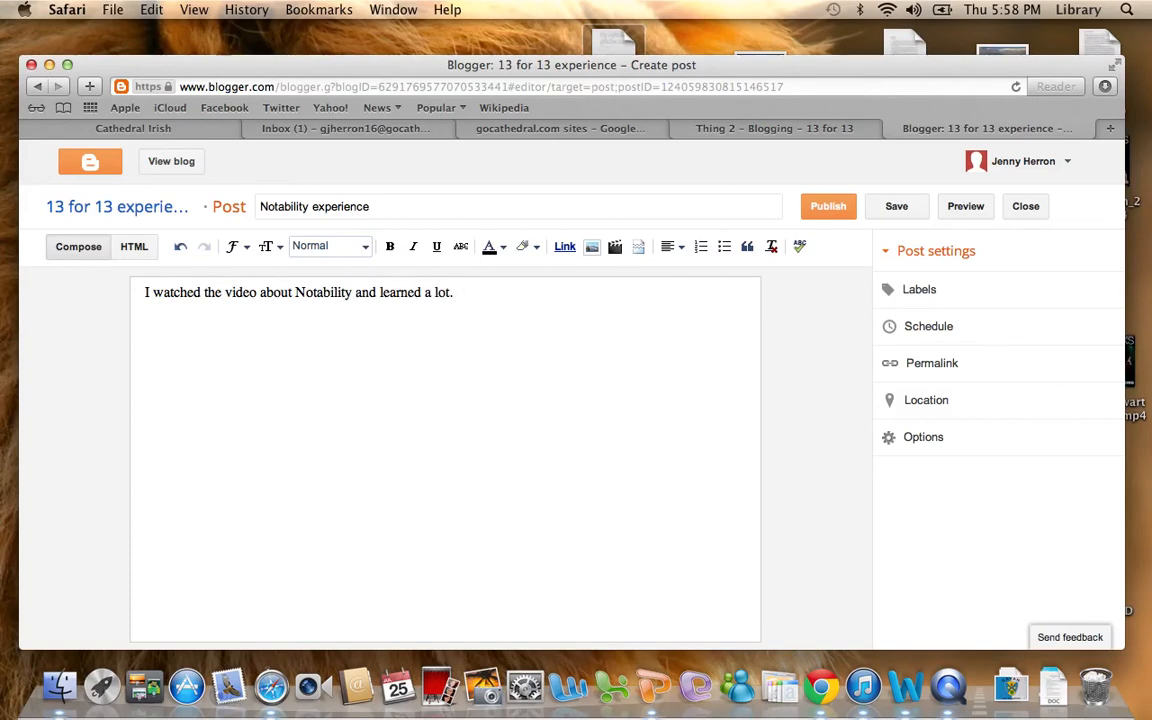
type(" One question I had ws")
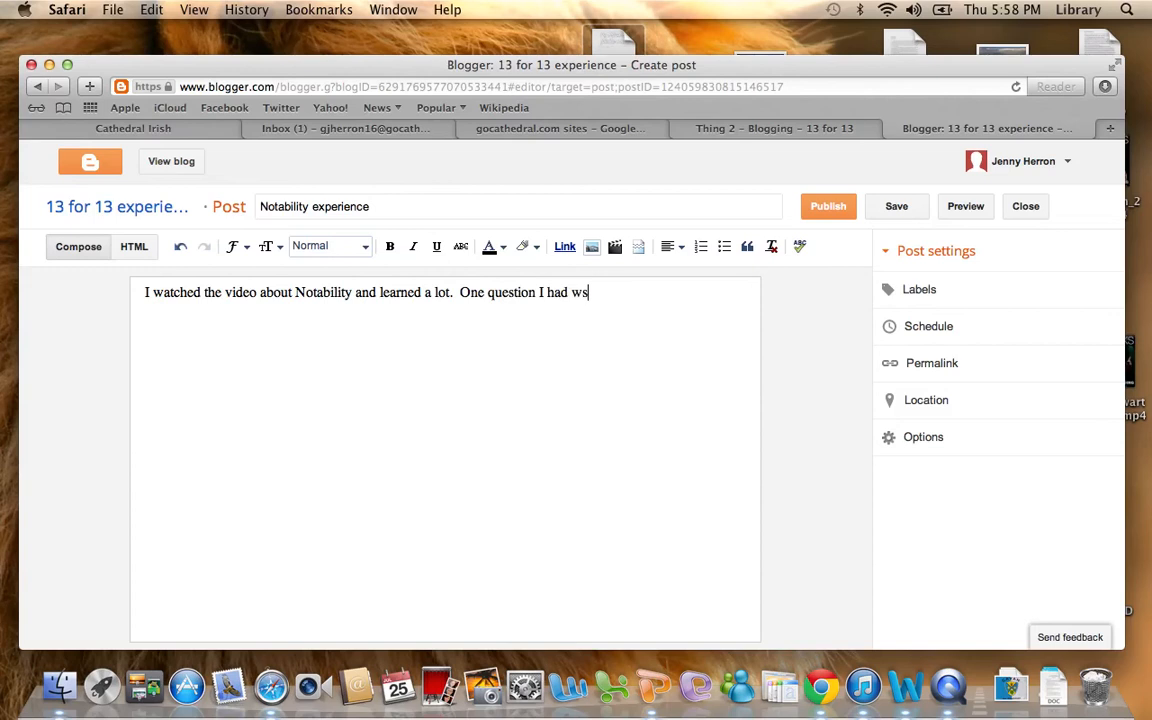
type("a")
key("BackSpace")
key("BackSpace")
type("as...")
Add a second line reading "I used it in my classroom to...." and publish the post.
key("Return")
type("I used it in")
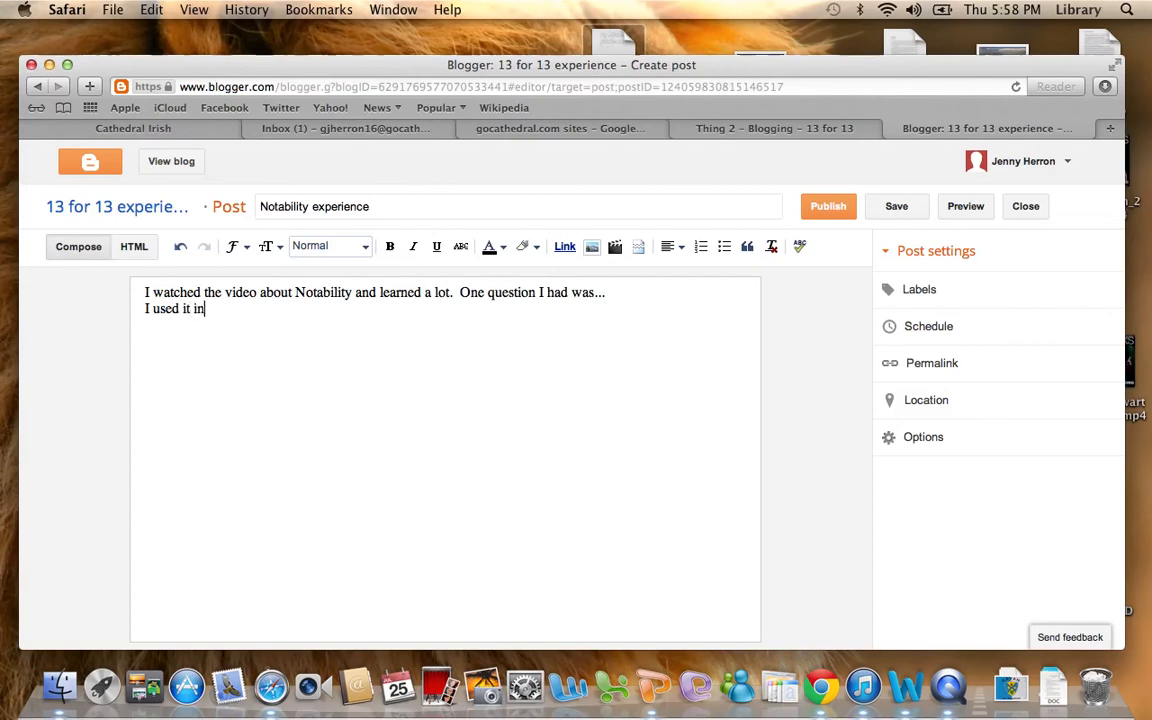
type(" my classroom to....")
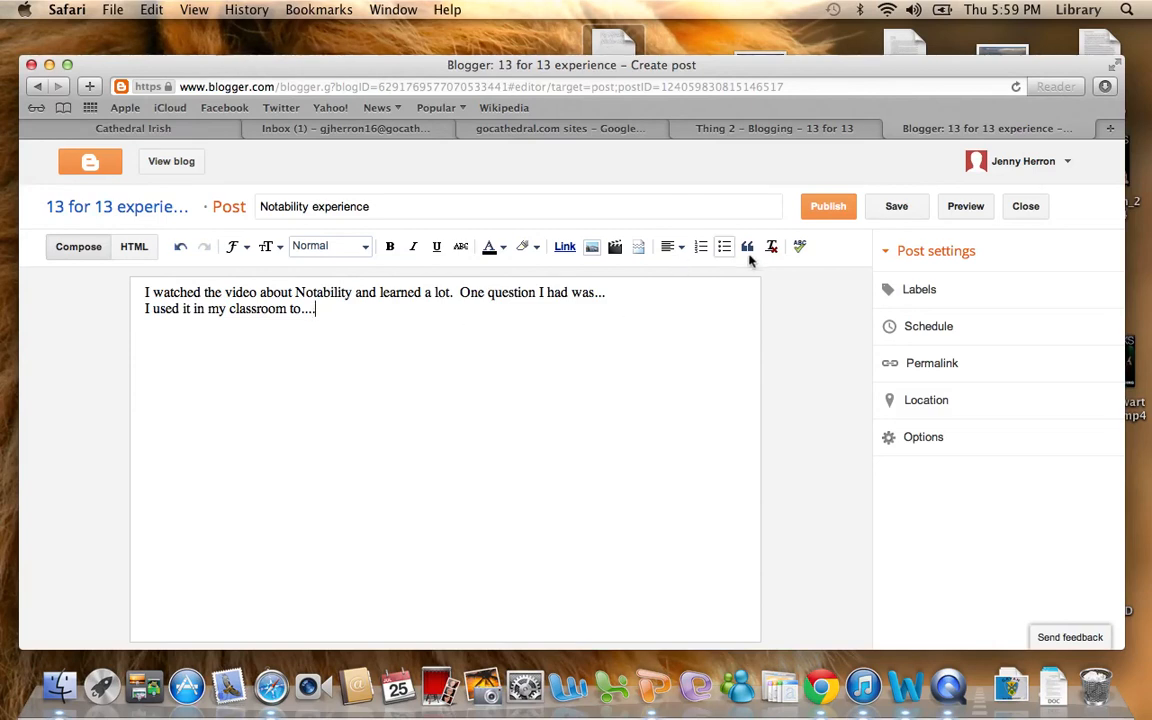
left_click(829, 207)
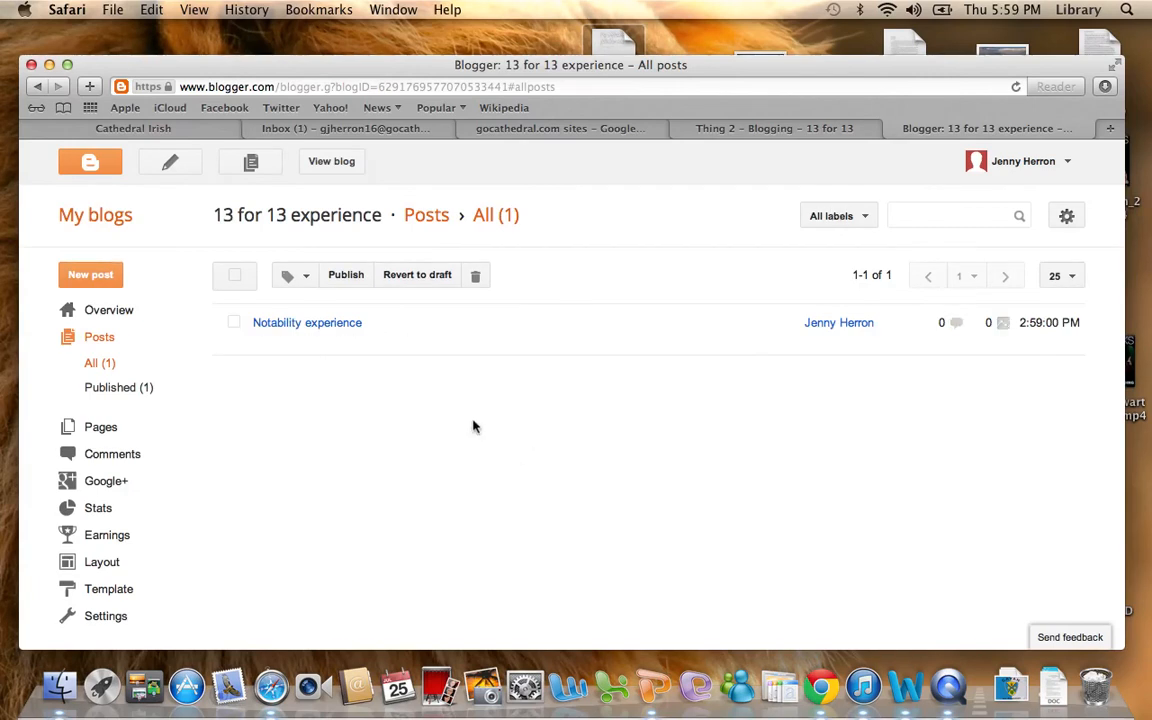
mouse_move(323, 326)
left_click(1067, 216)
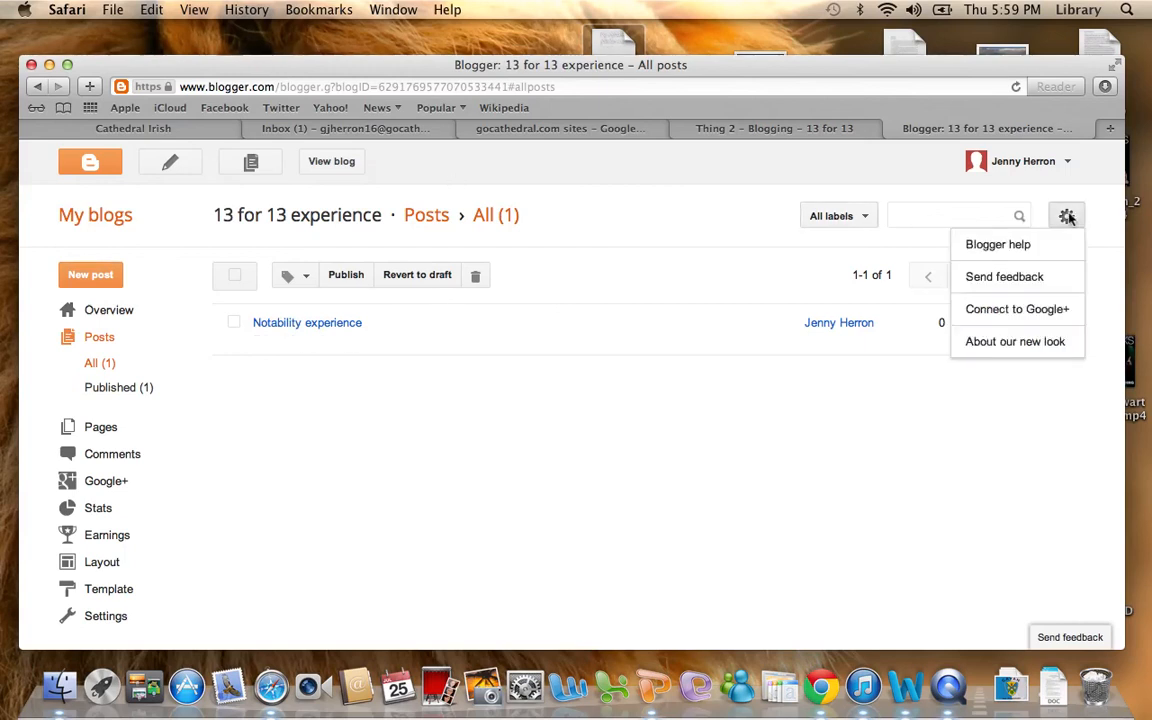
left_click(588, 231)
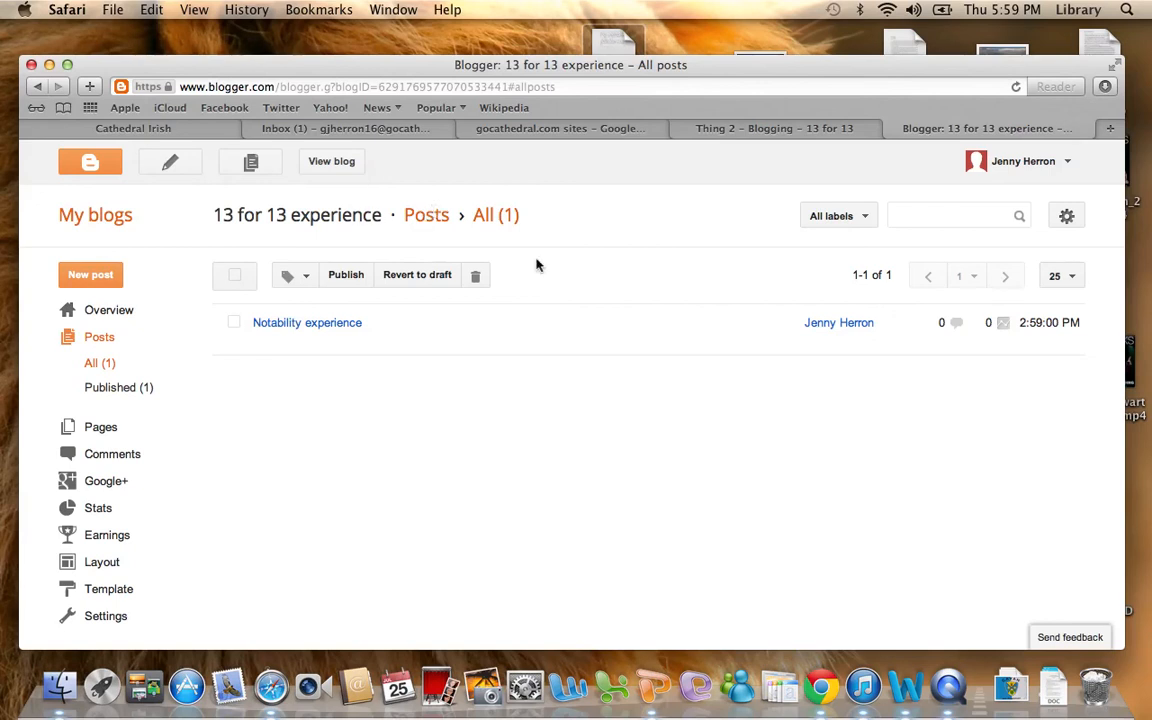
Open the public view of the "13 for 13 experience" blog and copy its web address.
left_click(332, 162)
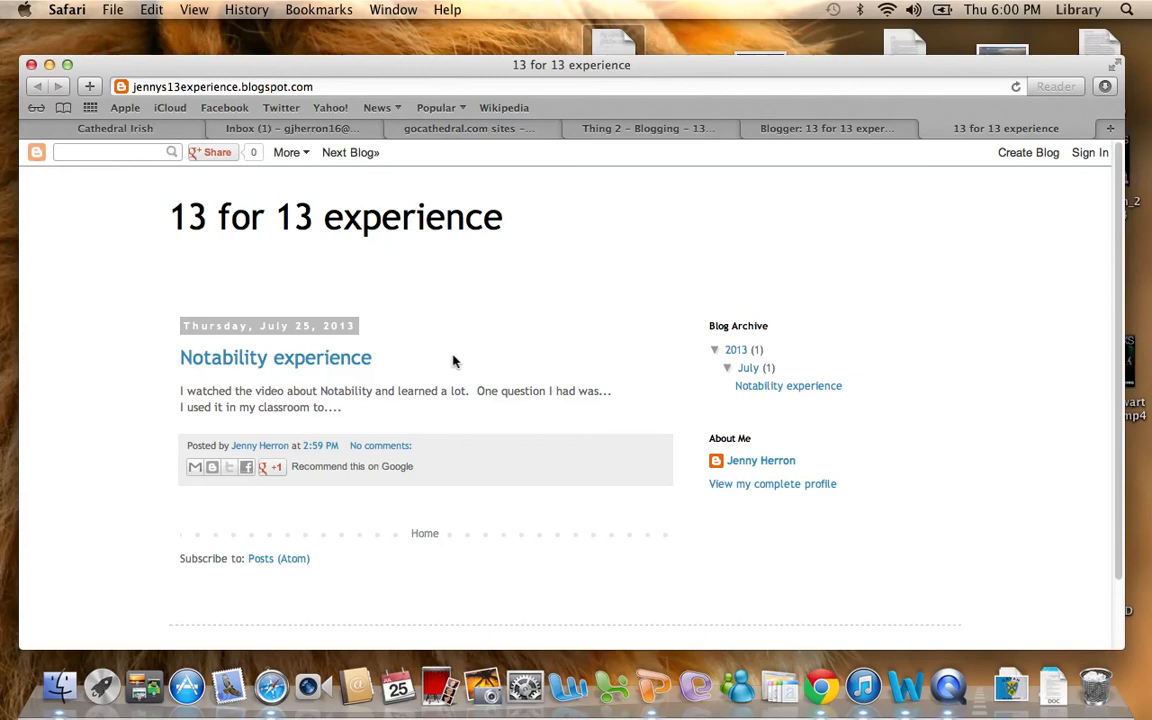
left_click(326, 87)
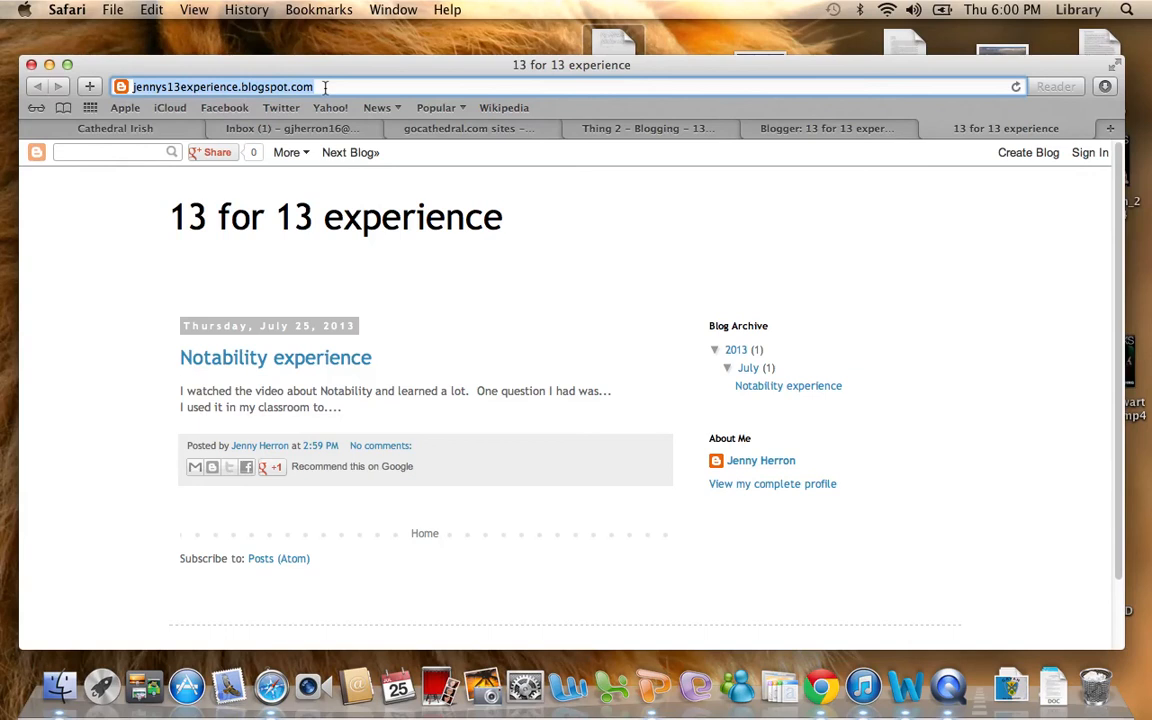
key("super+c")
Return to the "Thing 2 - Blogging" page of the 13 for 13 site.
left_click(786, 138)
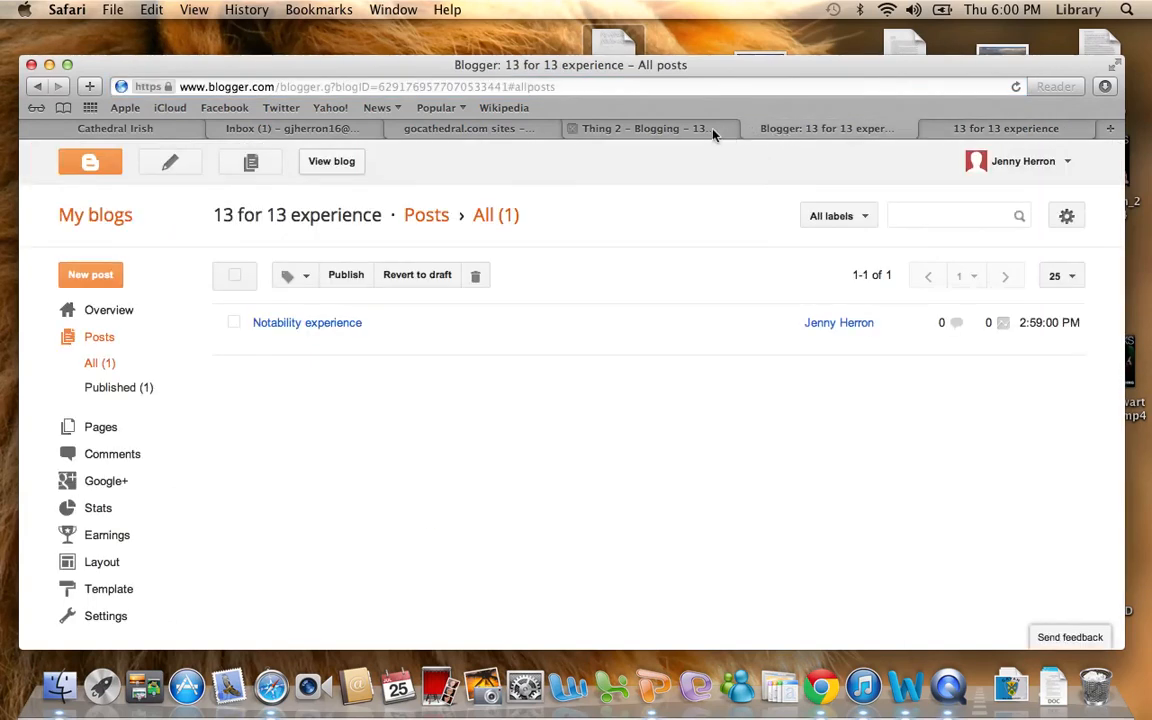
left_click(673, 133)
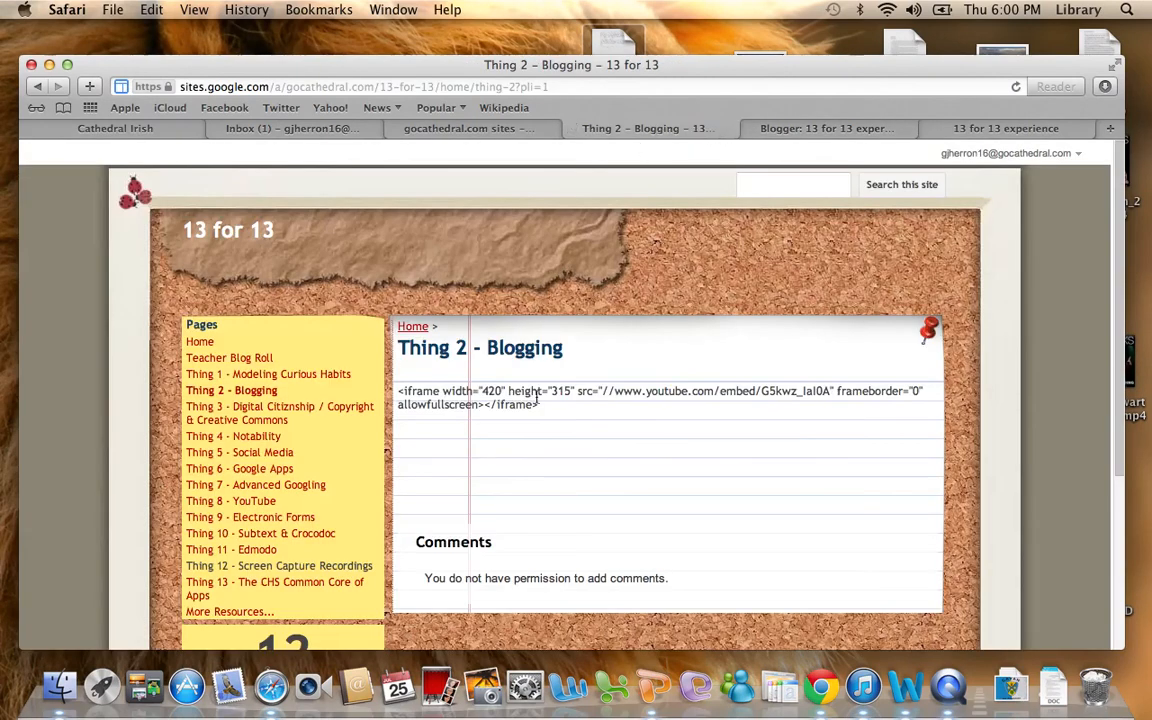